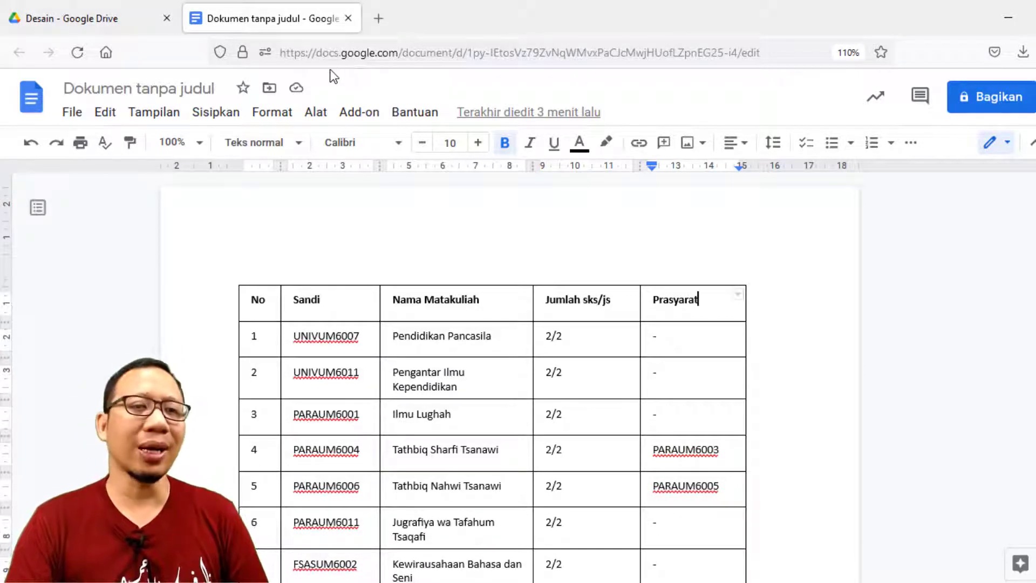
- Place the cursor above the course table and open the watermark settings
left_click(223, 120)
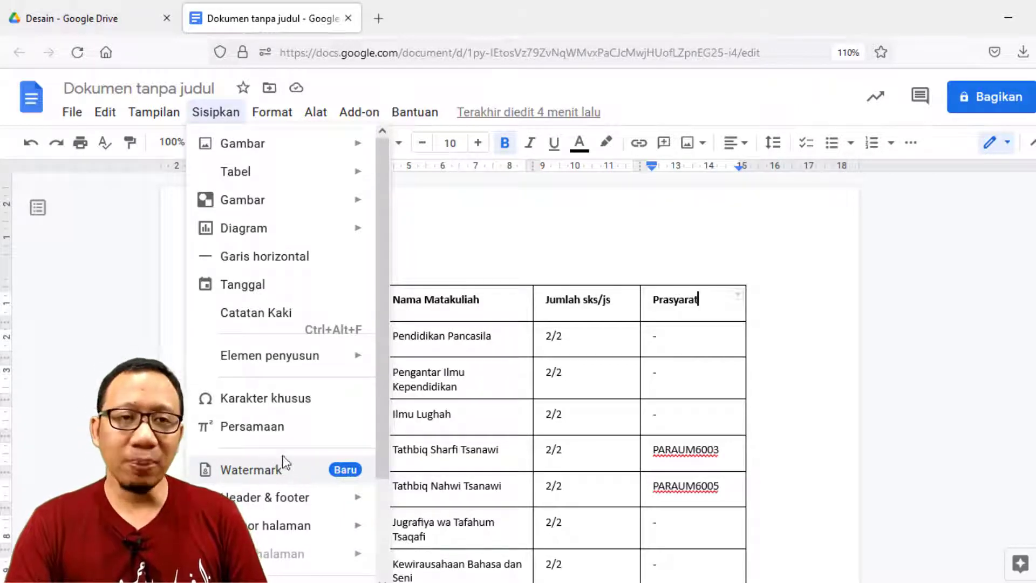
left_click(405, 231)
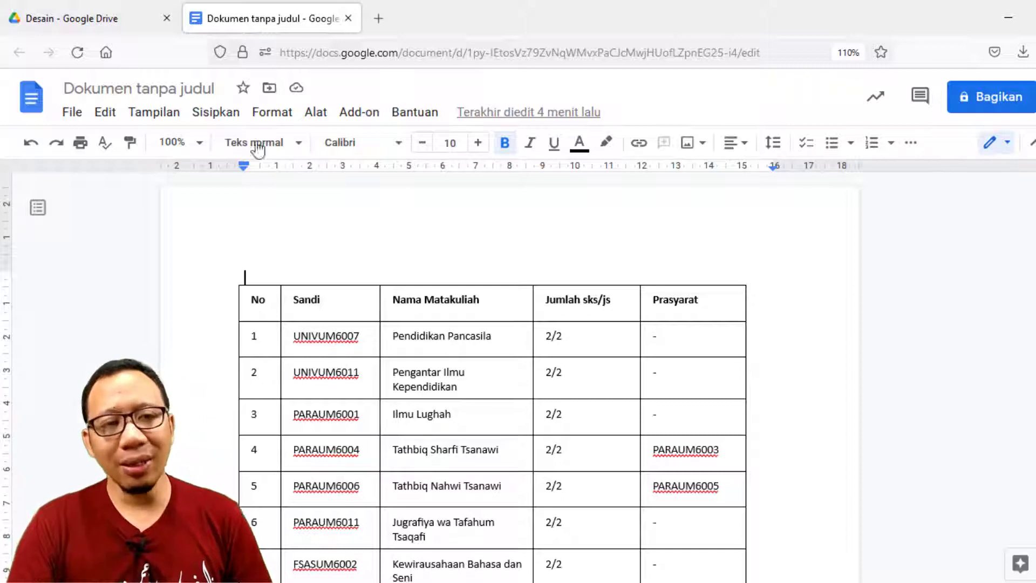
left_click(222, 115)
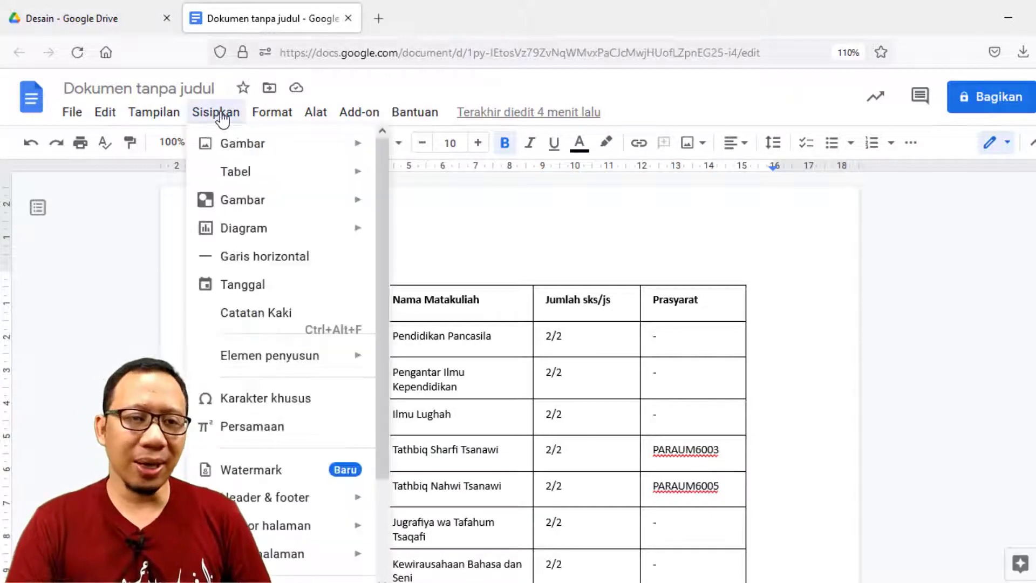
left_click(273, 480)
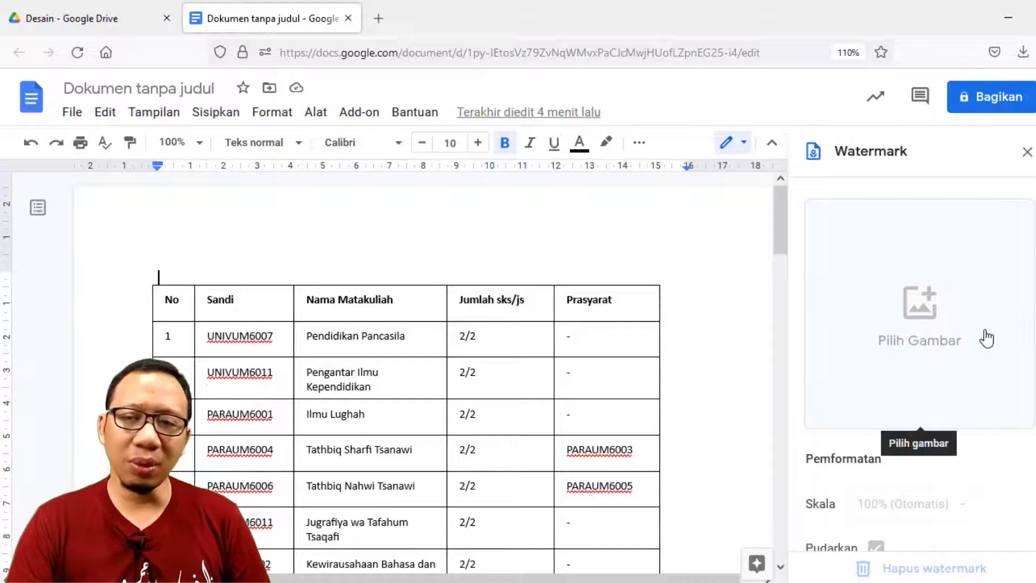
scroll(1005, 400, "down", 2)
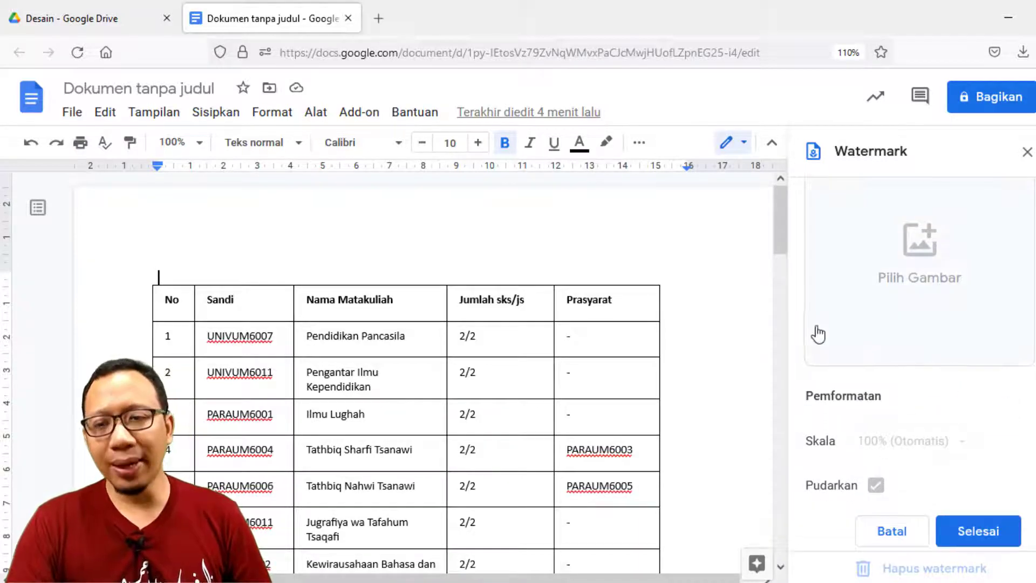
scroll(891, 313, "up", 2)
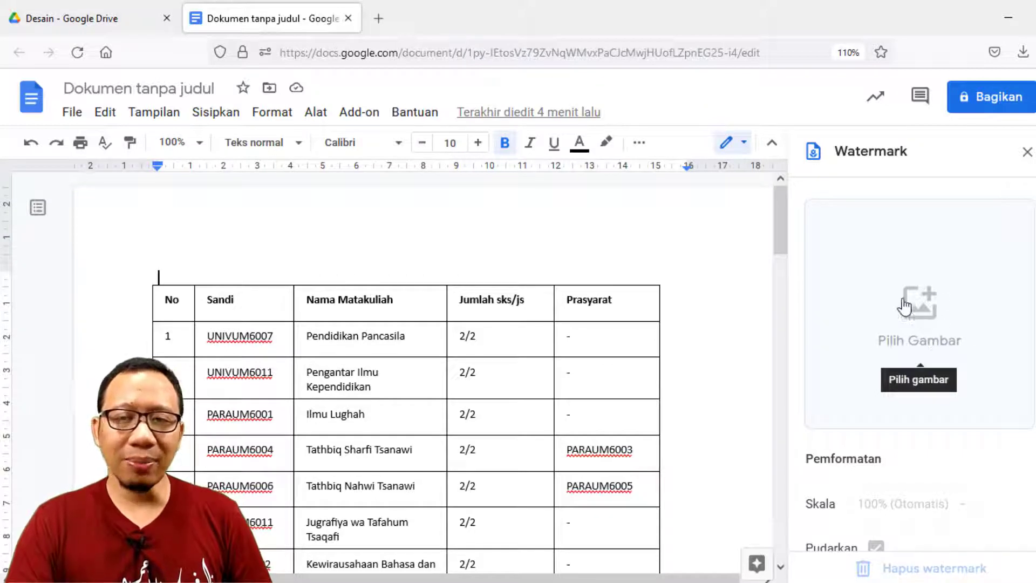
- Insert water mark.png from the recent Google Drive files as the document's watermark and apply it with the default formatting
left_click(927, 310)
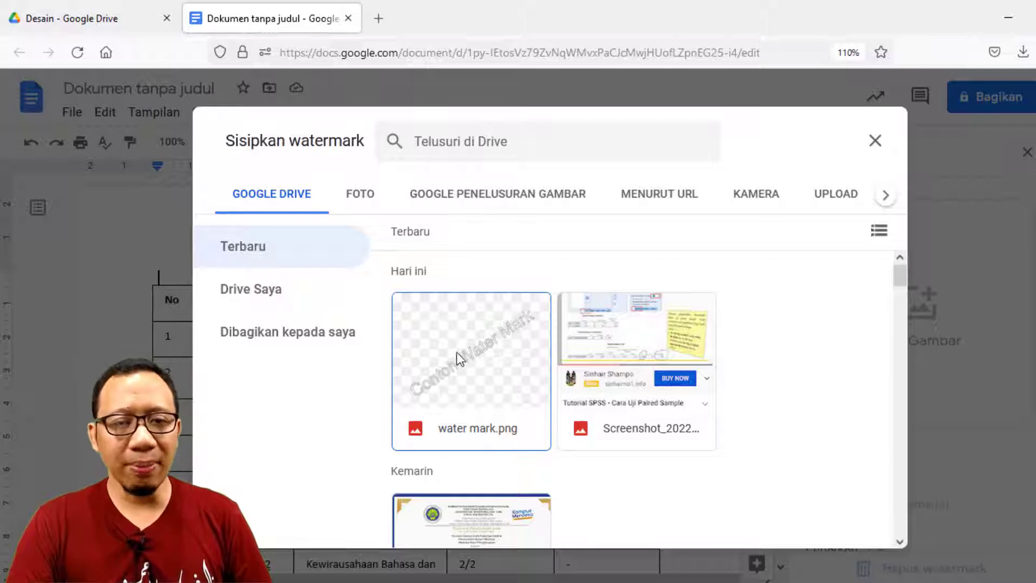
scroll(467, 361, "down", 2)
left_click(478, 318)
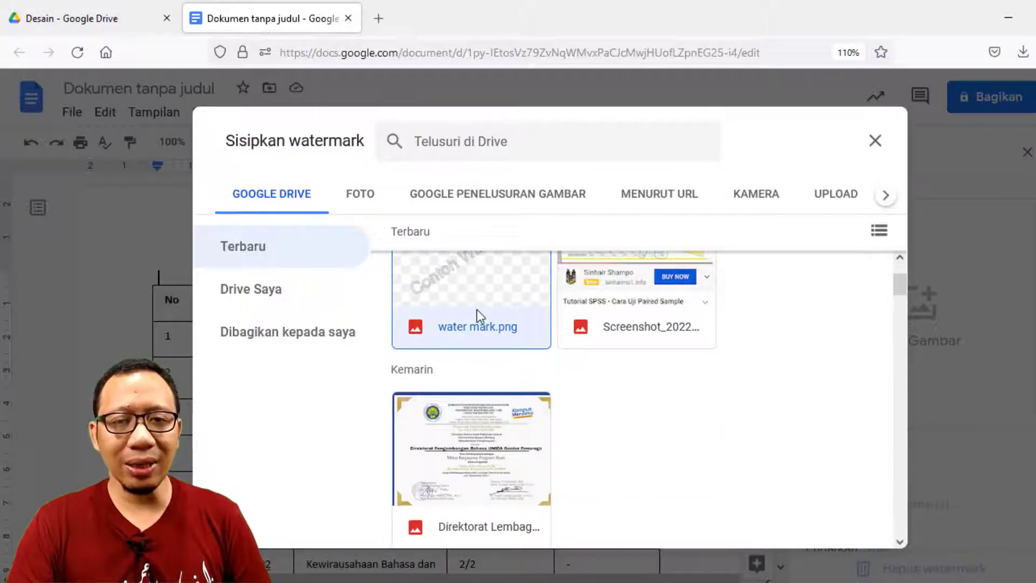
left_click(834, 526)
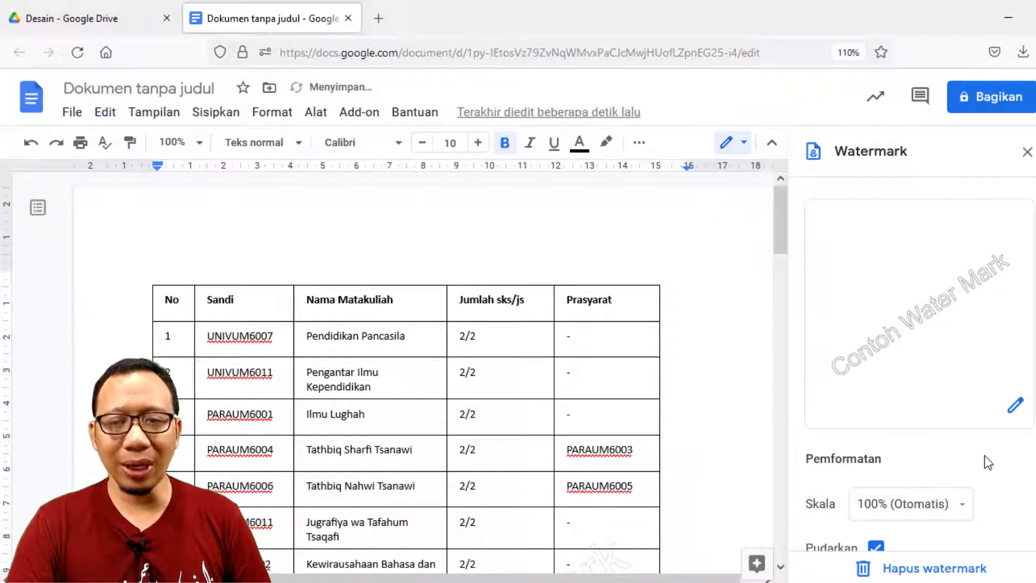
scroll(917, 437, "down", 1)
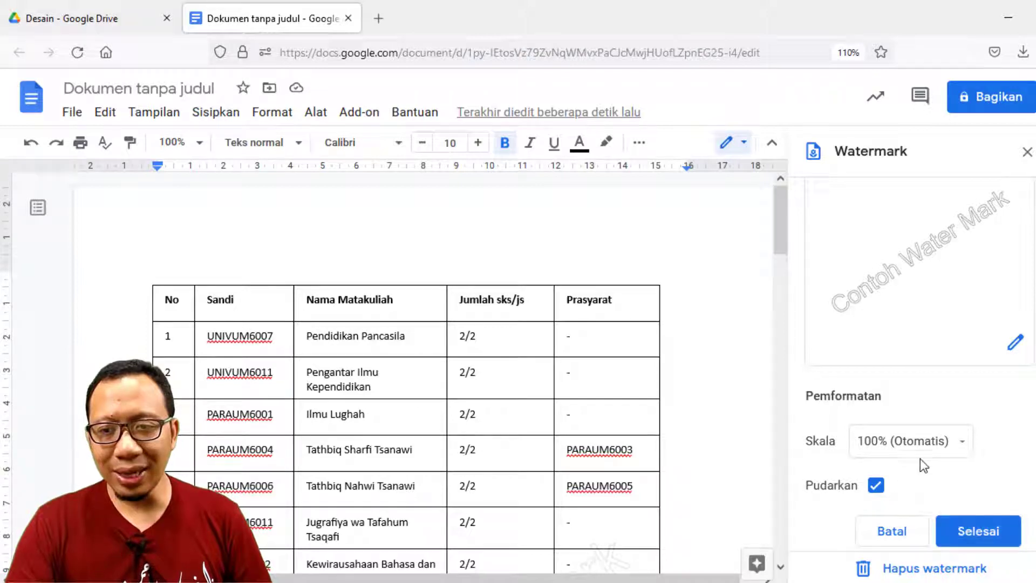
left_click(961, 537)
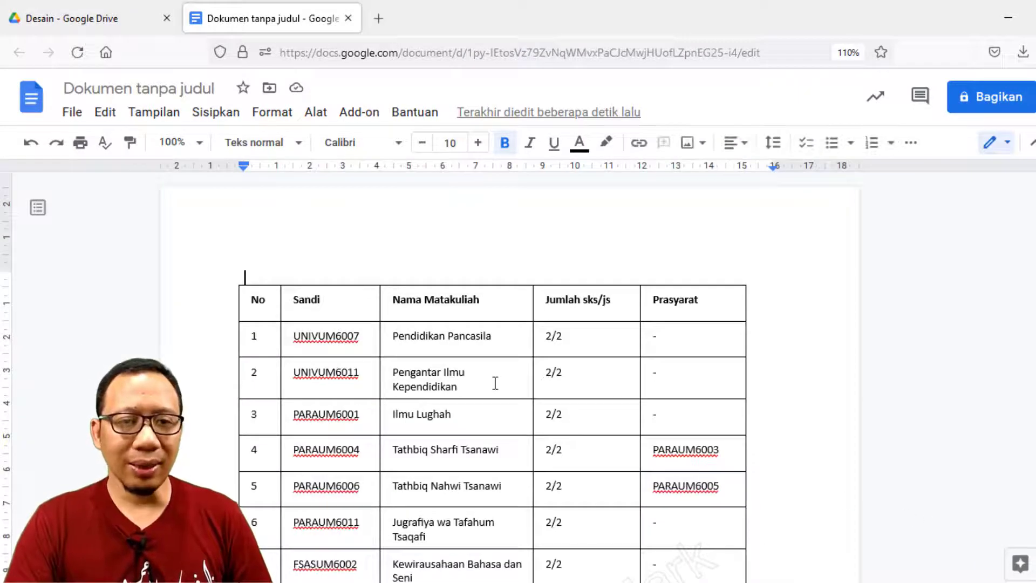
- Examine how the watermark appears behind the tables on both pages of the document
scroll(495, 383, "down", 6)
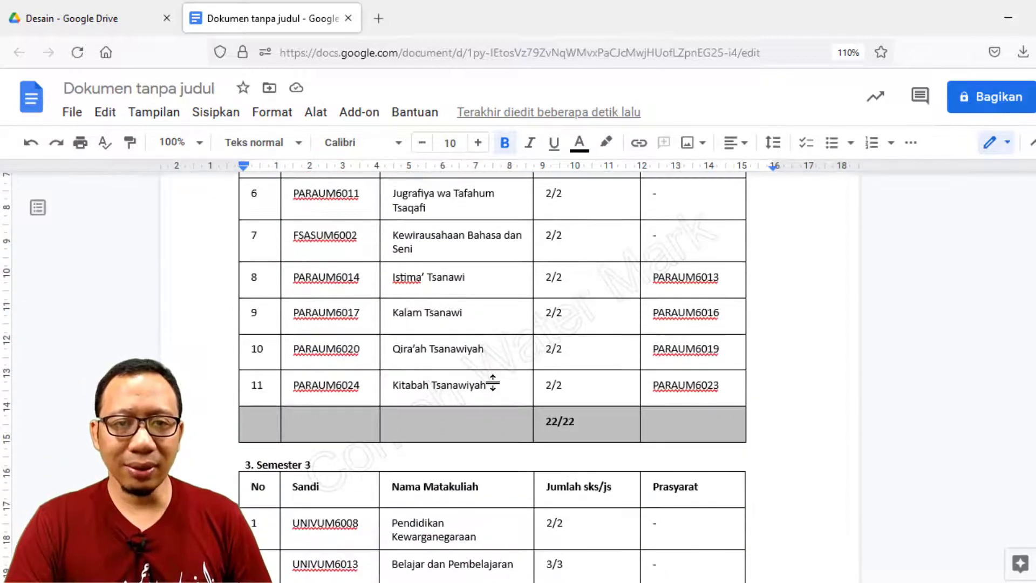
scroll(577, 331, "down", 5)
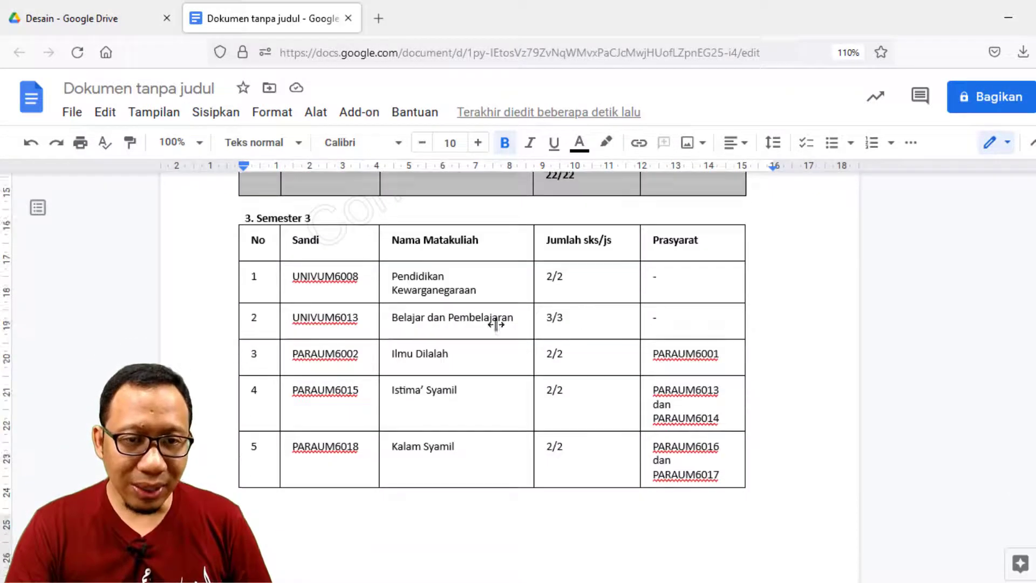
left_click(347, 219)
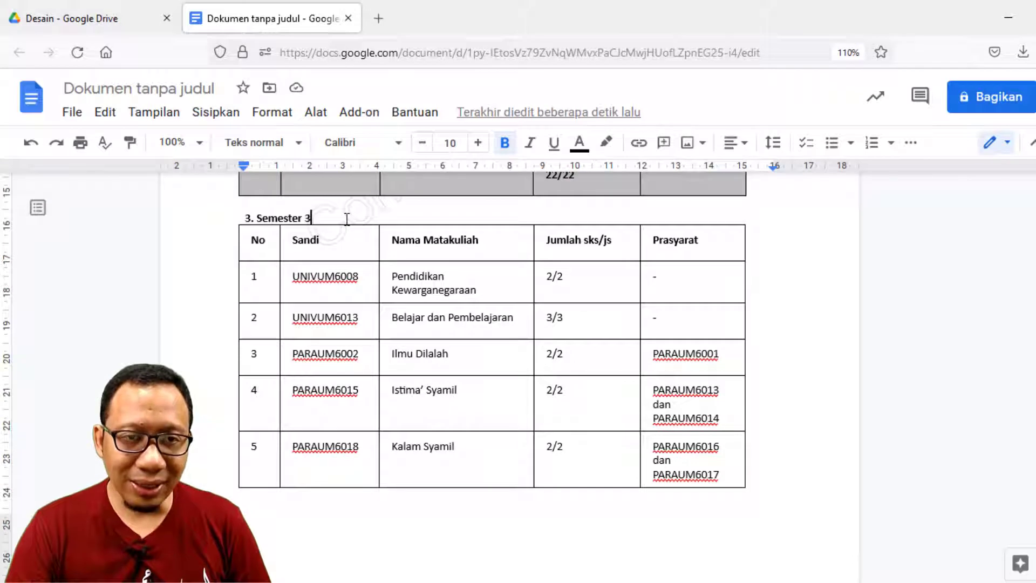
scroll(354, 229, "down", 10)
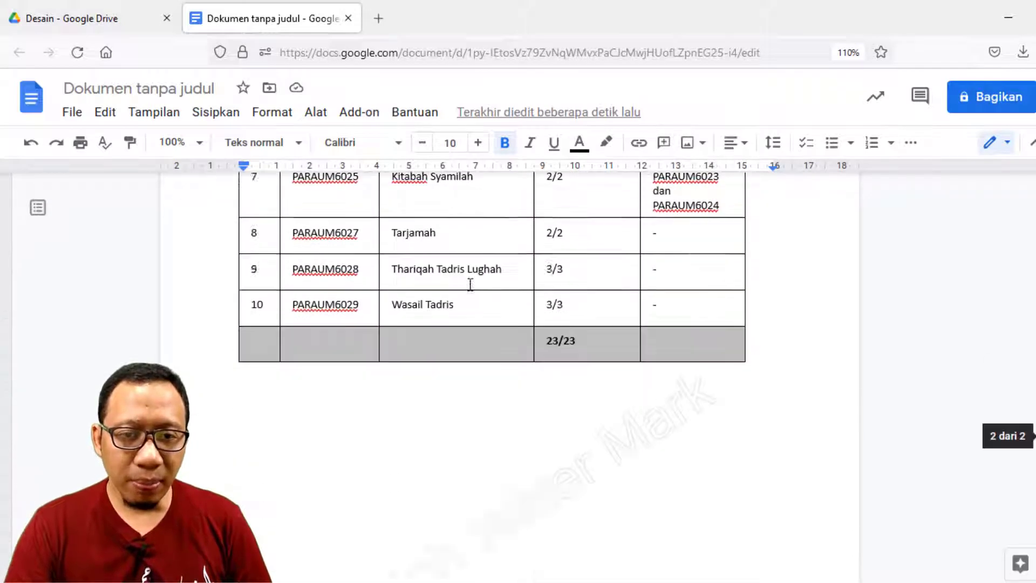
scroll(643, 284, "down", 3)
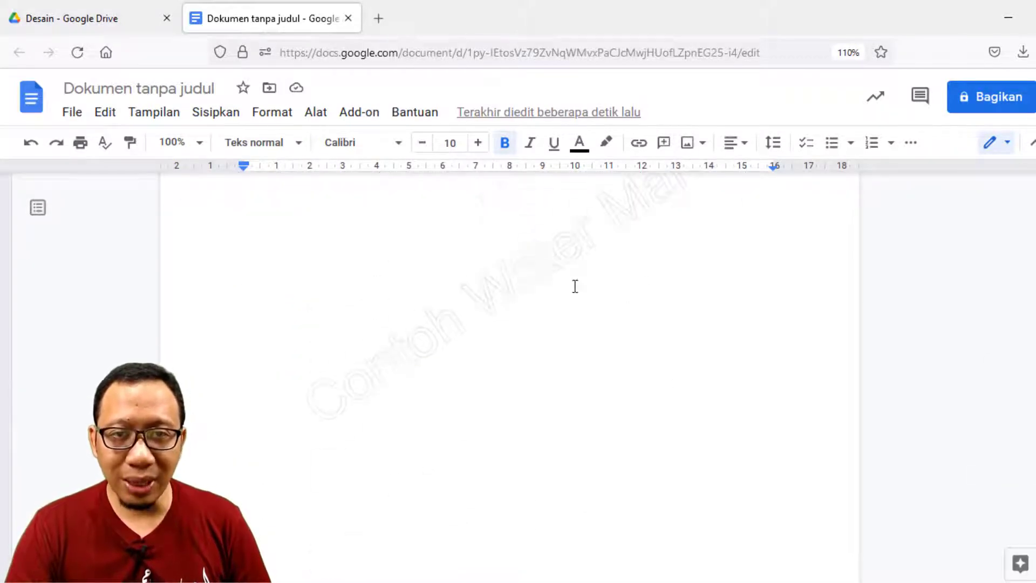
scroll(515, 274, "up", 10)
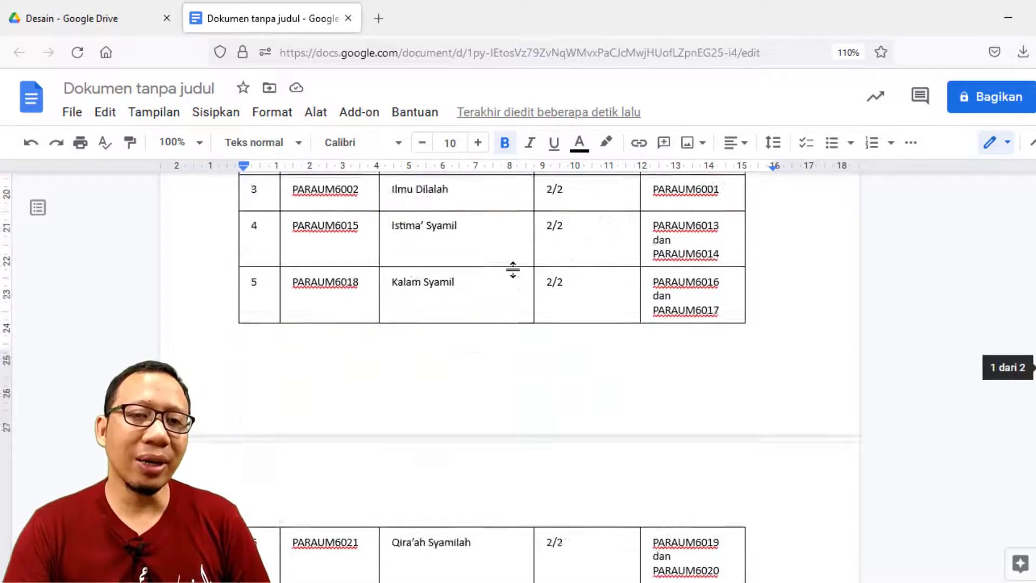
- Reopen the watermark settings and turn off the fade option (Pudarkan) for the "Contoh Water Mark" image
left_click(239, 114)
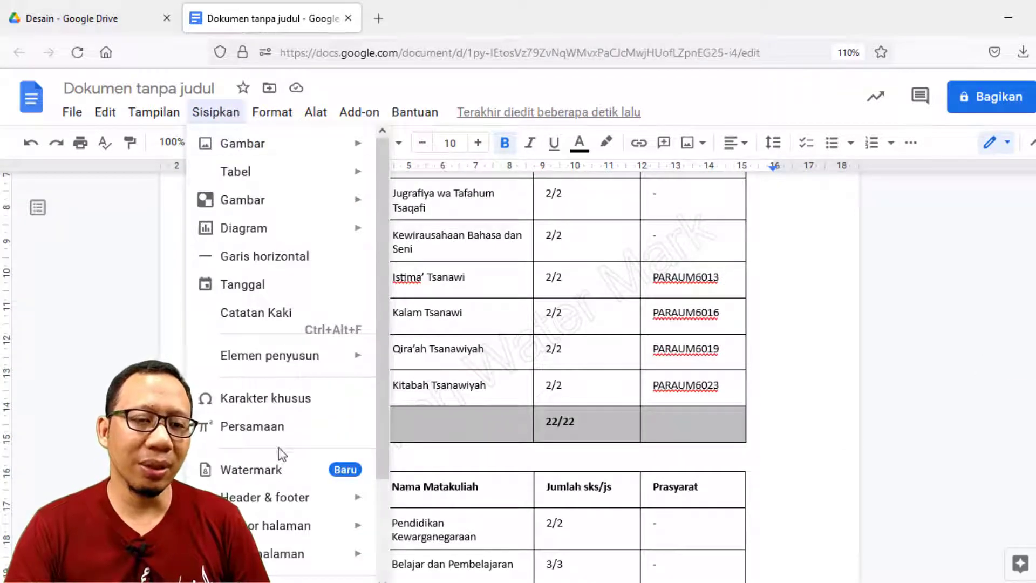
left_click(280, 473)
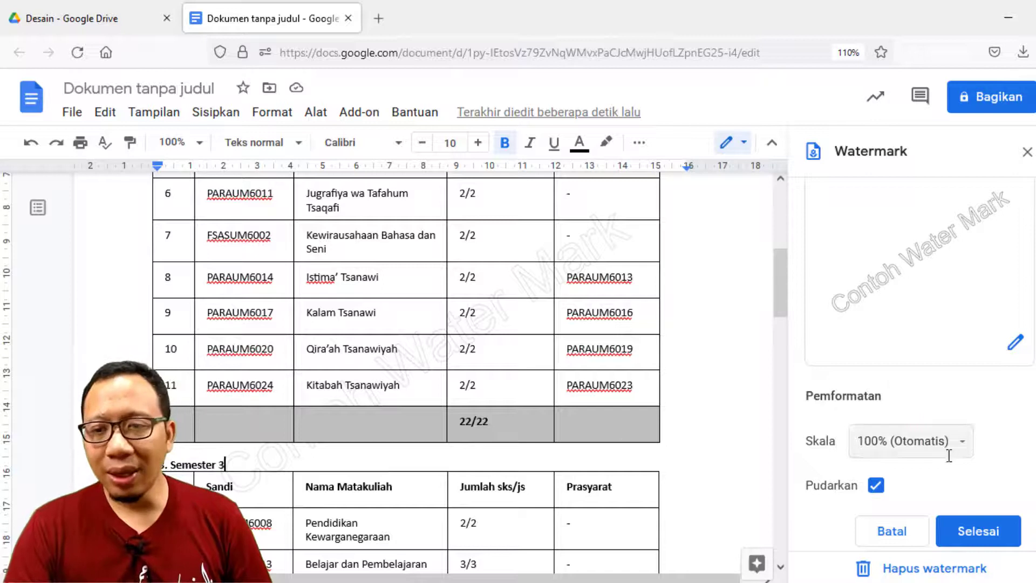
left_click(880, 488)
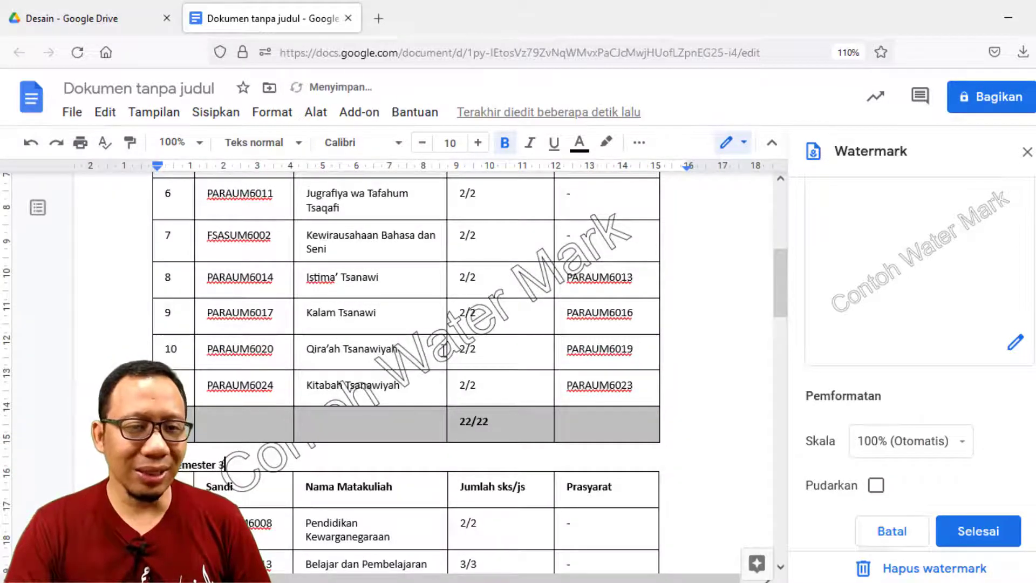
scroll(553, 278, "down", 3)
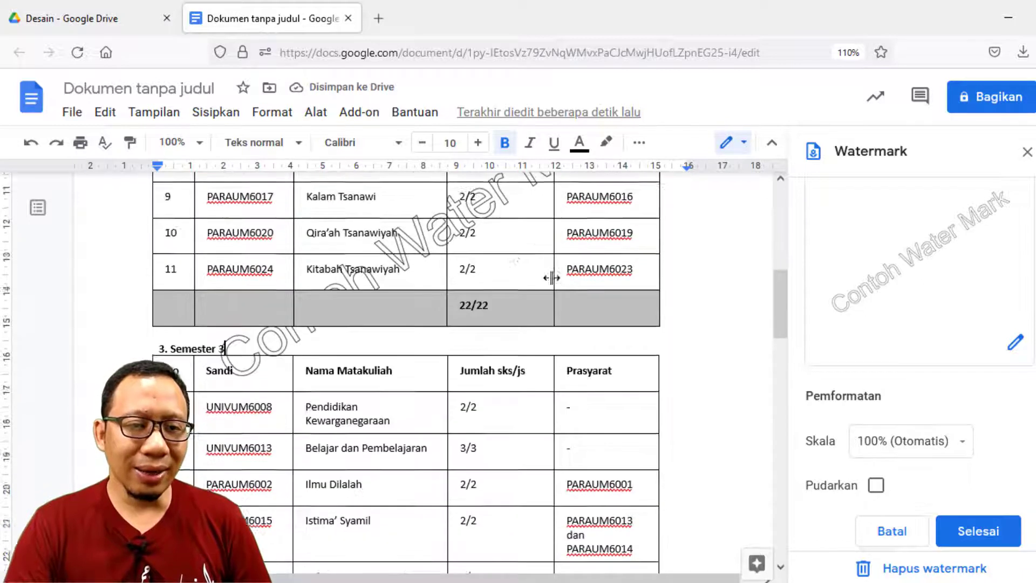
scroll(327, 292, "down", 15)
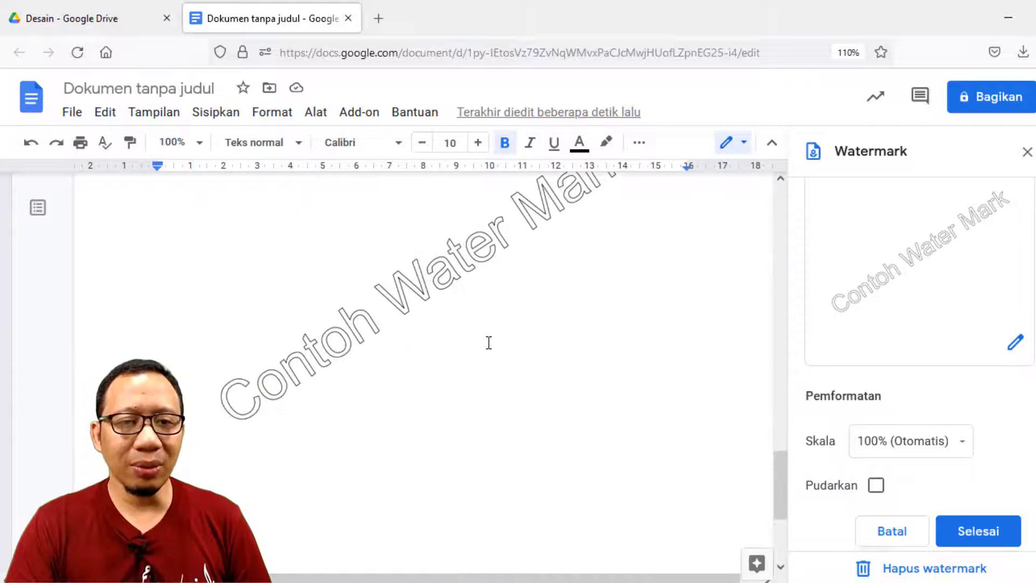
scroll(489, 343, "up", 6)
scroll(502, 336, "up", 5)
scroll(502, 336, "down", 10)
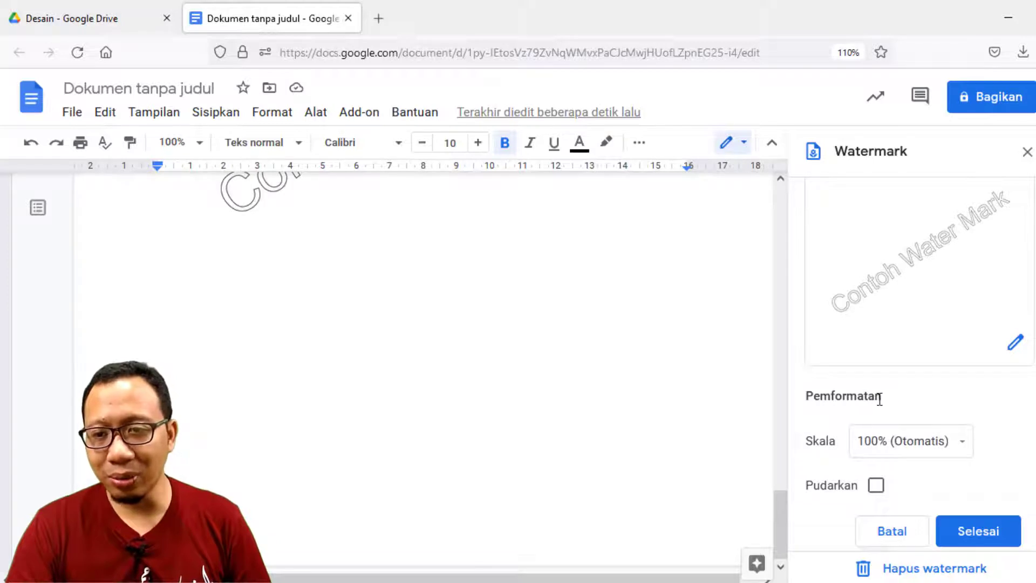
- Open the watermark's replacement image picker and close it without choosing an image
left_click(1015, 345)
left_click(878, 143)
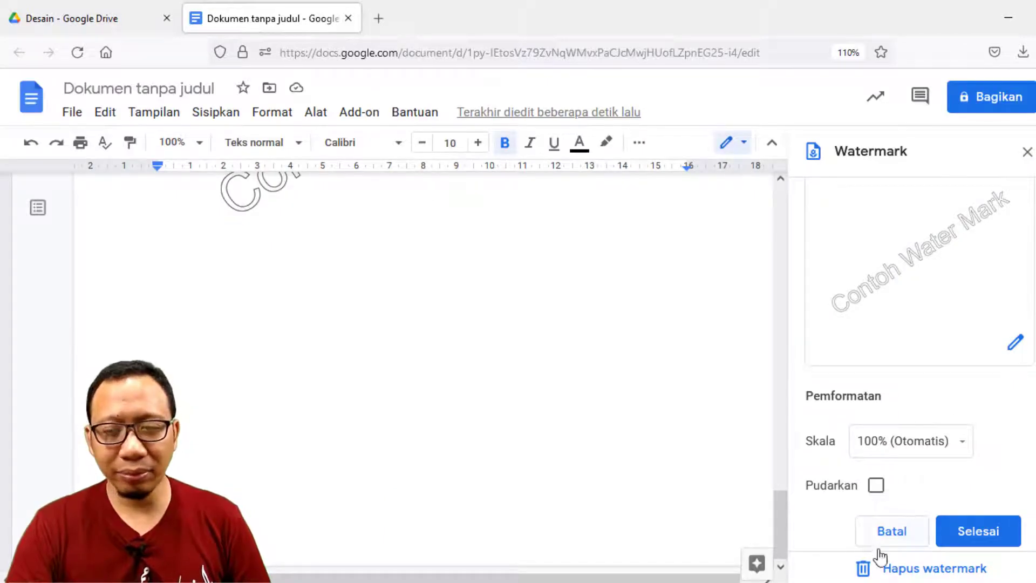
- Select the watermark image on the second page and shift it slightly up and to the left
scroll(378, 303, "up", 5)
scroll(409, 359, "up", 1)
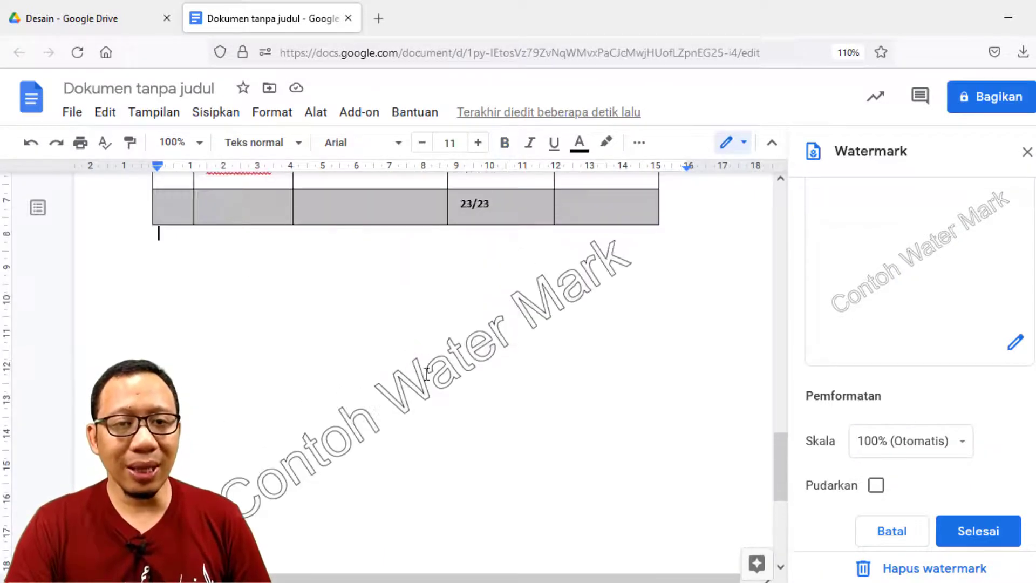
left_click(604, 433)
scroll(503, 361, "up", 5)
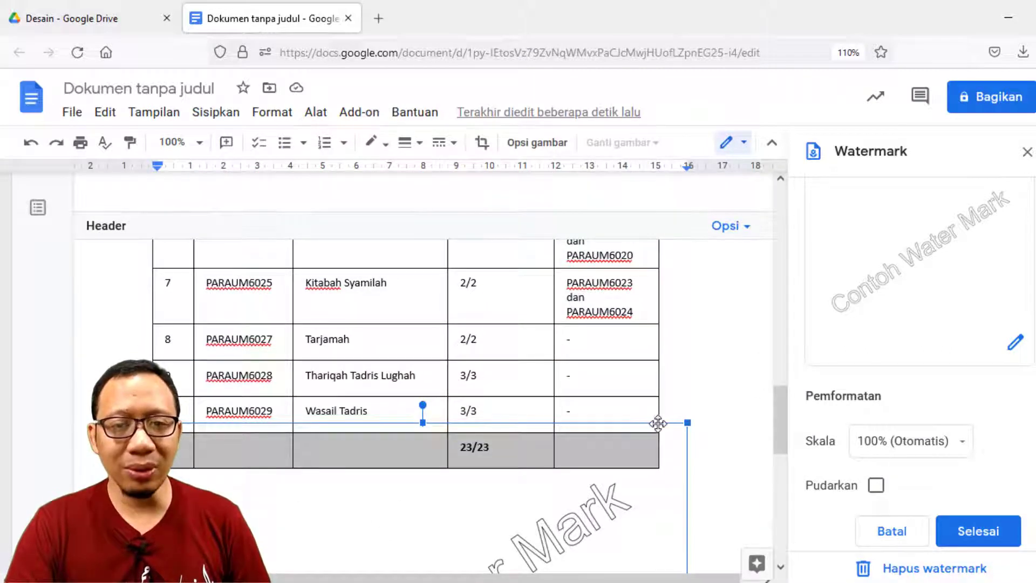
scroll(664, 424, "down", 5)
scroll(666, 417, "up", 5)
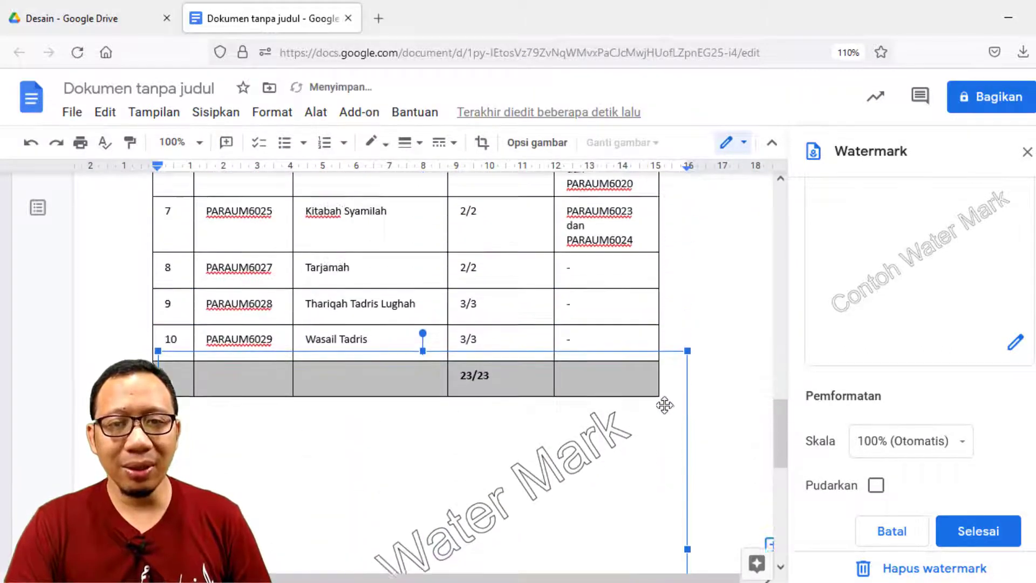
scroll(668, 421, "down", 5)
scroll(670, 405, "up", 5)
left_click_drag(677, 357, 657, 473)
scroll(664, 484, "down", 4)
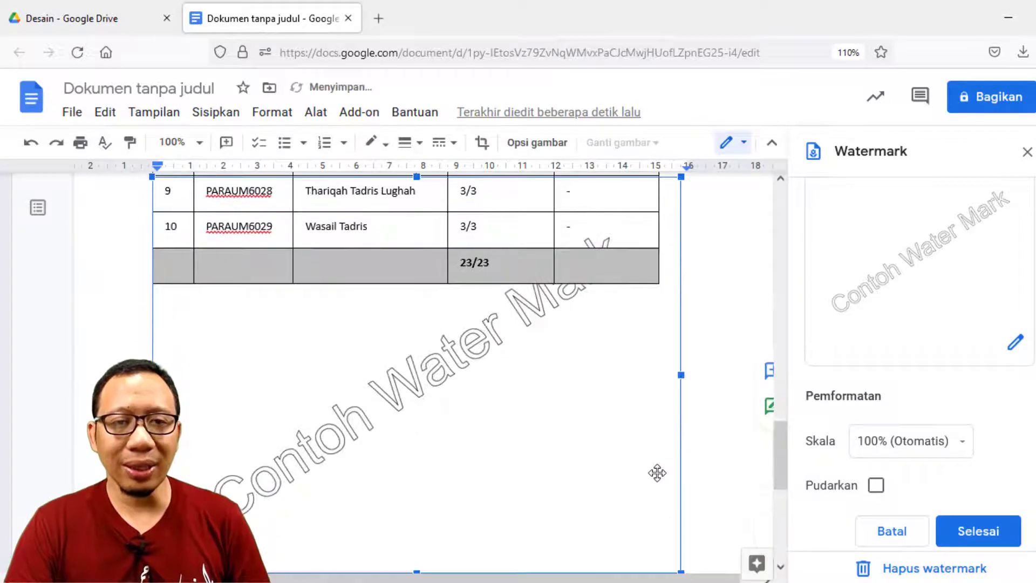
- Check the moved watermark's position relative to the course table on the second page
scroll(657, 472, "up", 3)
scroll(657, 472, "up", 3)
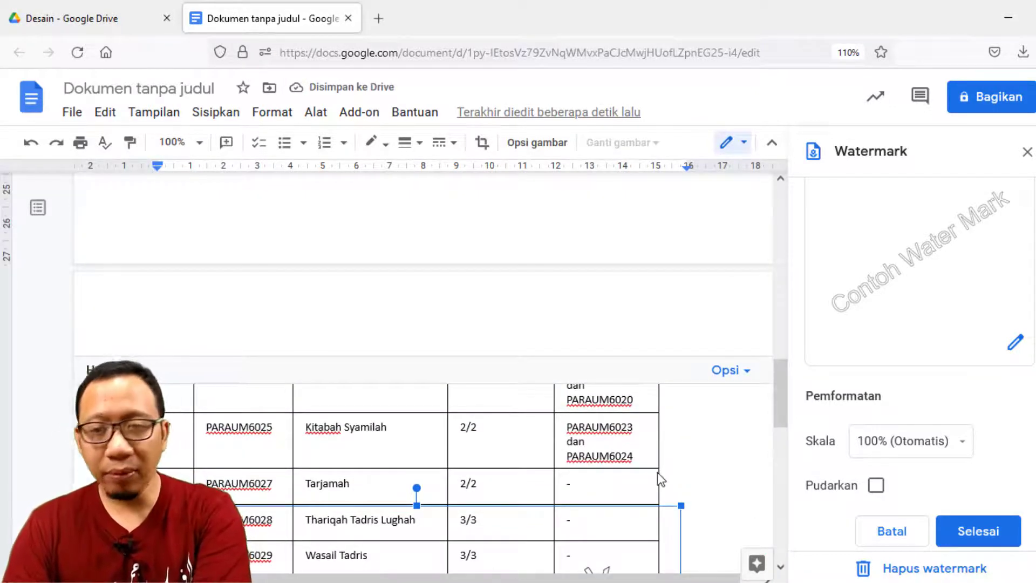
scroll(658, 472, "down", 5)
scroll(658, 471, "up", 3)
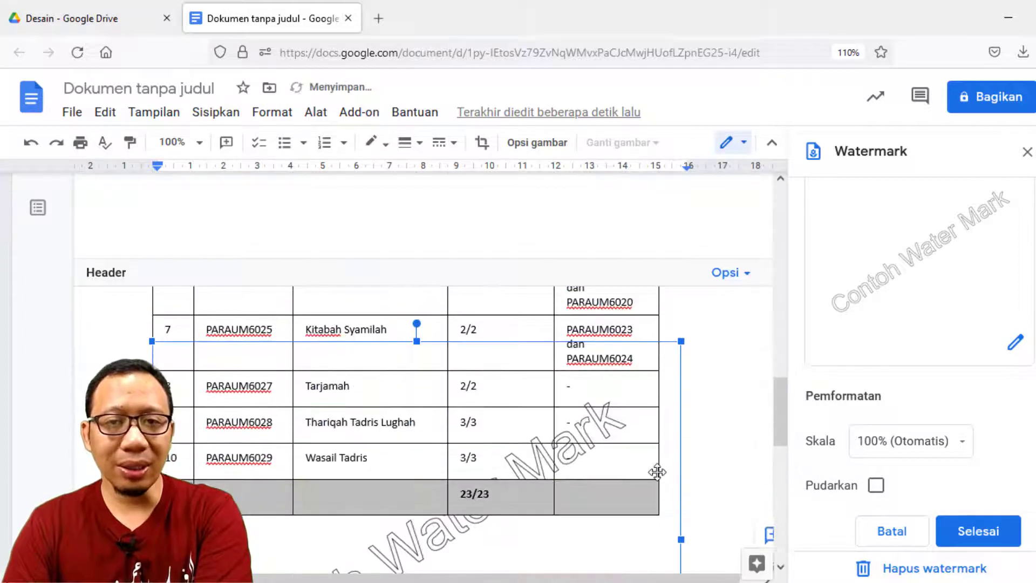
scroll(648, 466, "down", 5)
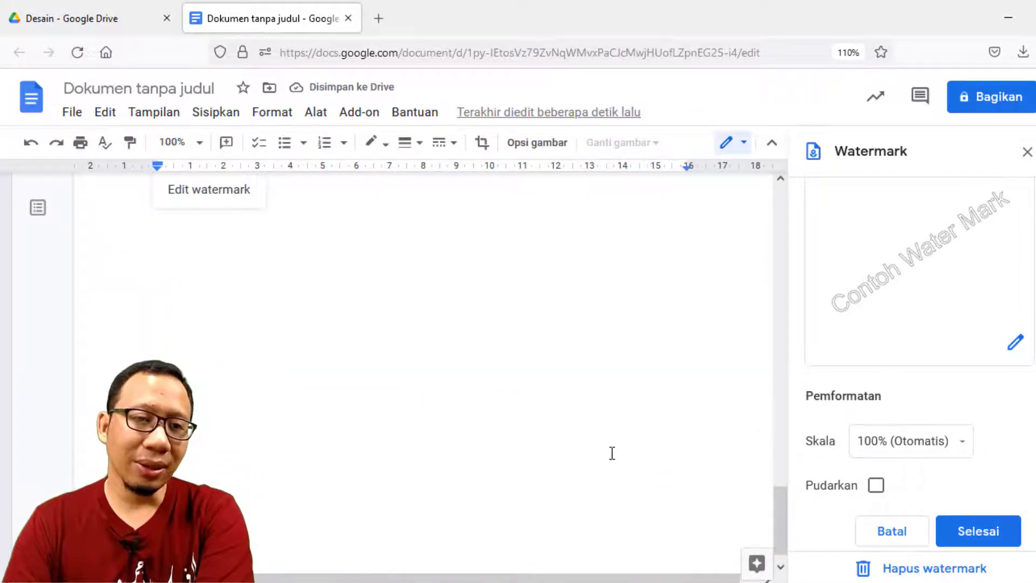
scroll(612, 454, "up", 4)
scroll(597, 447, "down", 1)
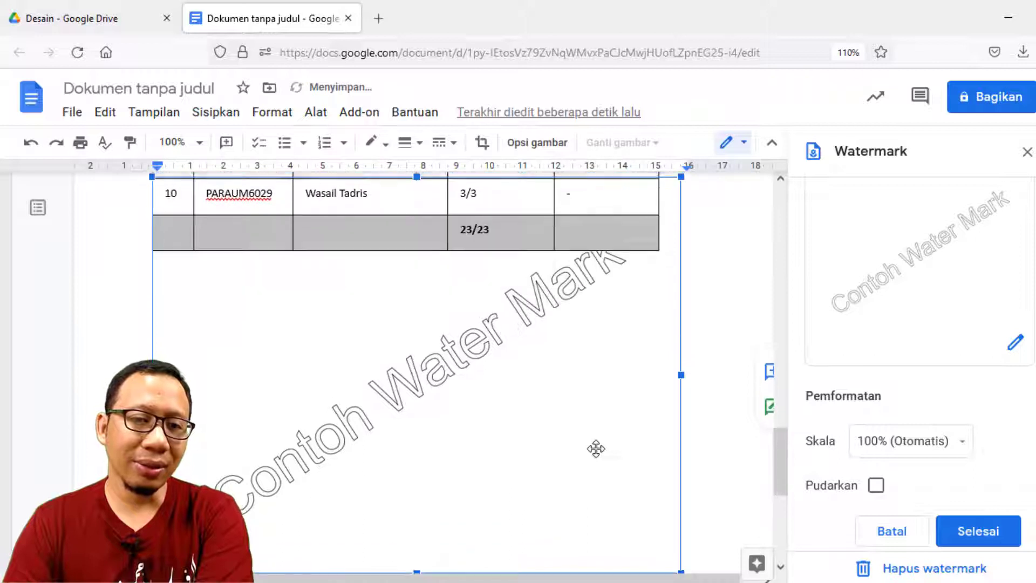
scroll(588, 432, "down", 3)
- Deselect the watermark to return to the document body, and finish the watermark settings
left_click(583, 421)
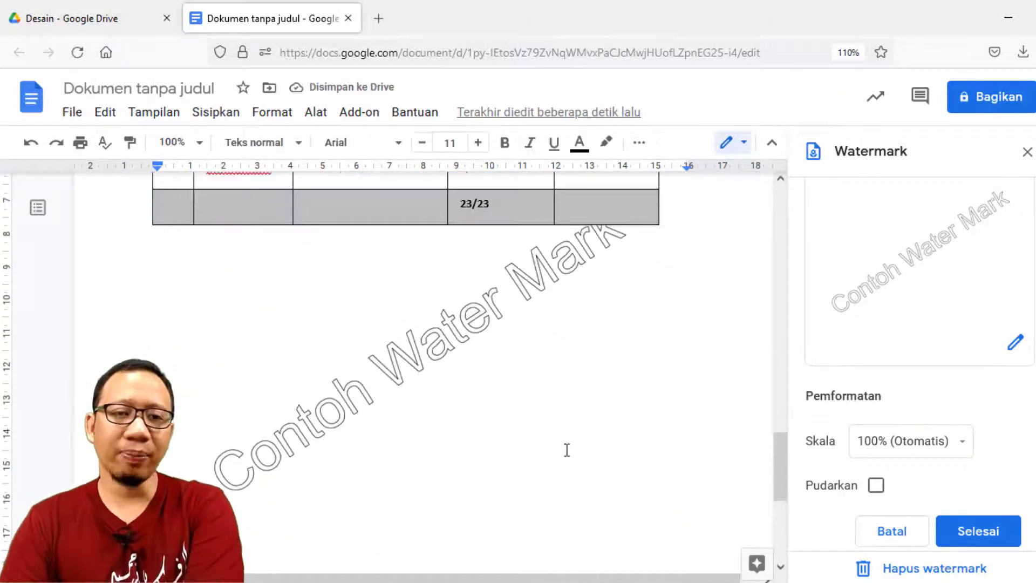
scroll(568, 448, "up", 5)
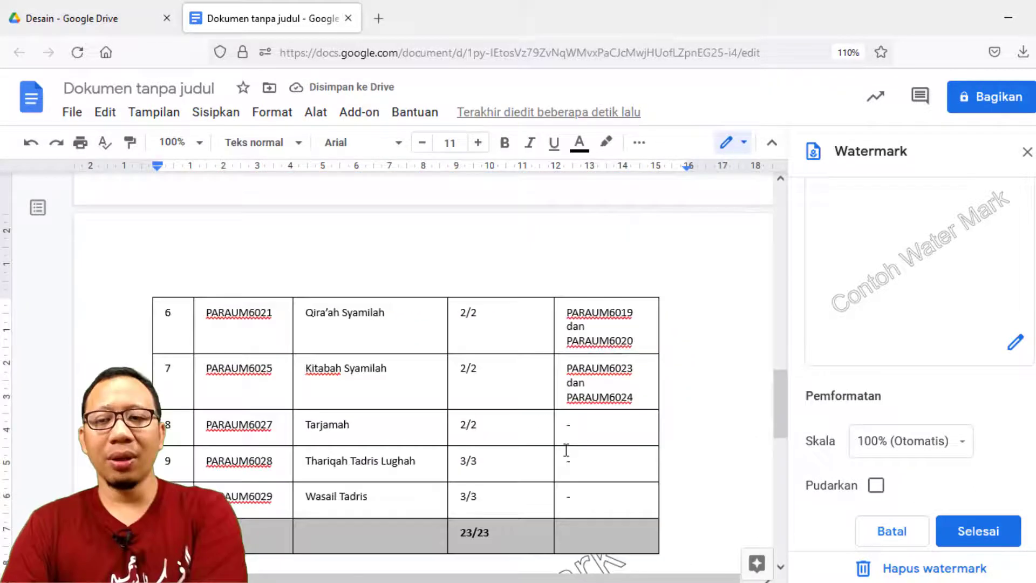
left_click(964, 529)
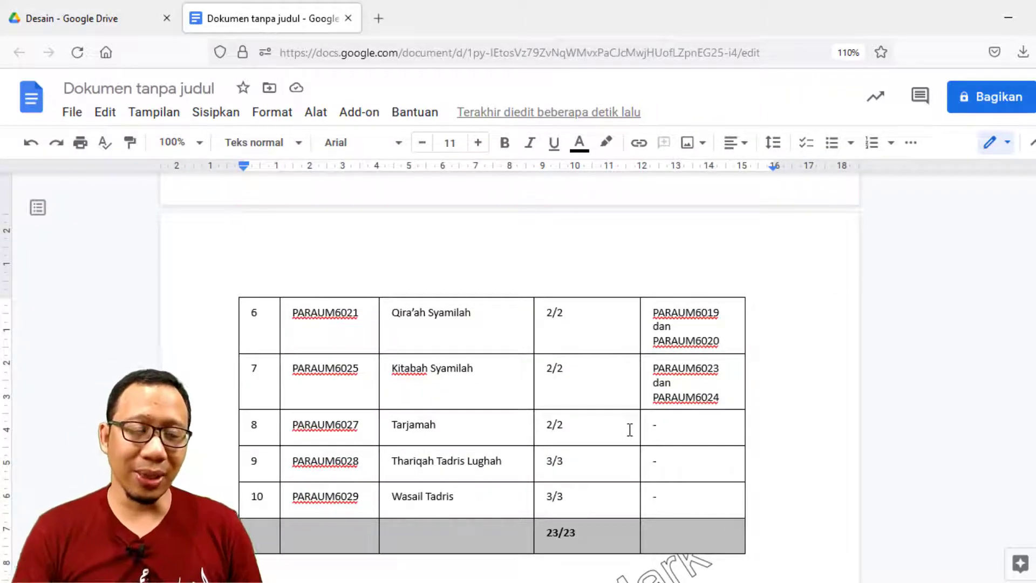
- Review the watermark's placement behind the course tables on both pages of the document
scroll(626, 429, "down", 10)
scroll(581, 379, "up", 8)
scroll(582, 257, "down", 8)
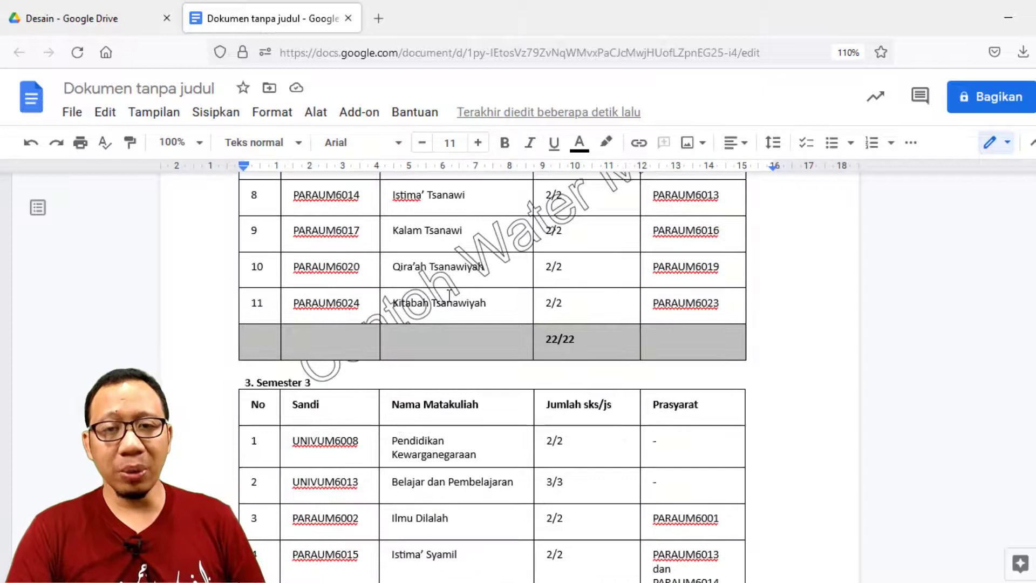
scroll(522, 241, "up", 15)
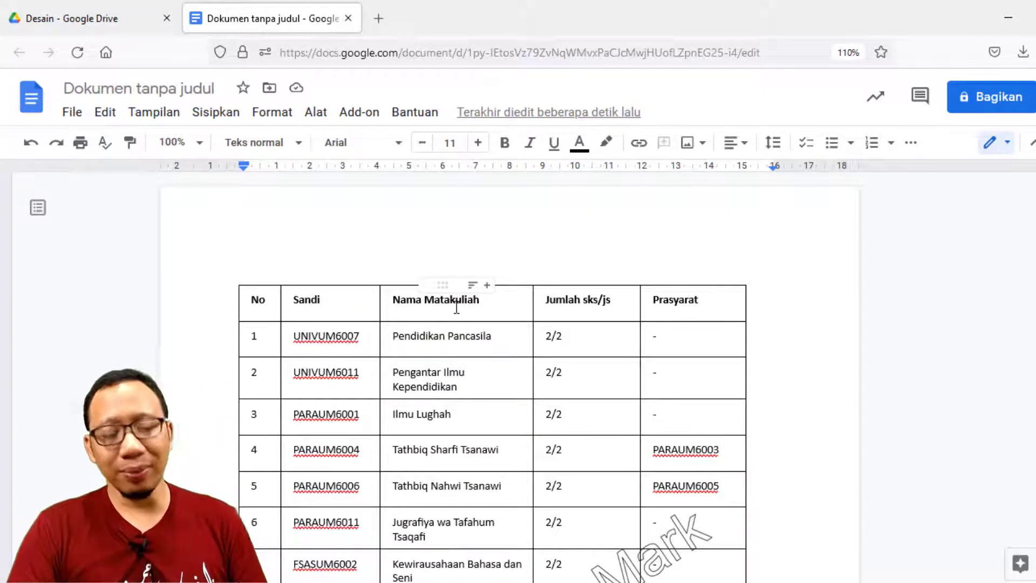
scroll(359, 257, "down", 8)
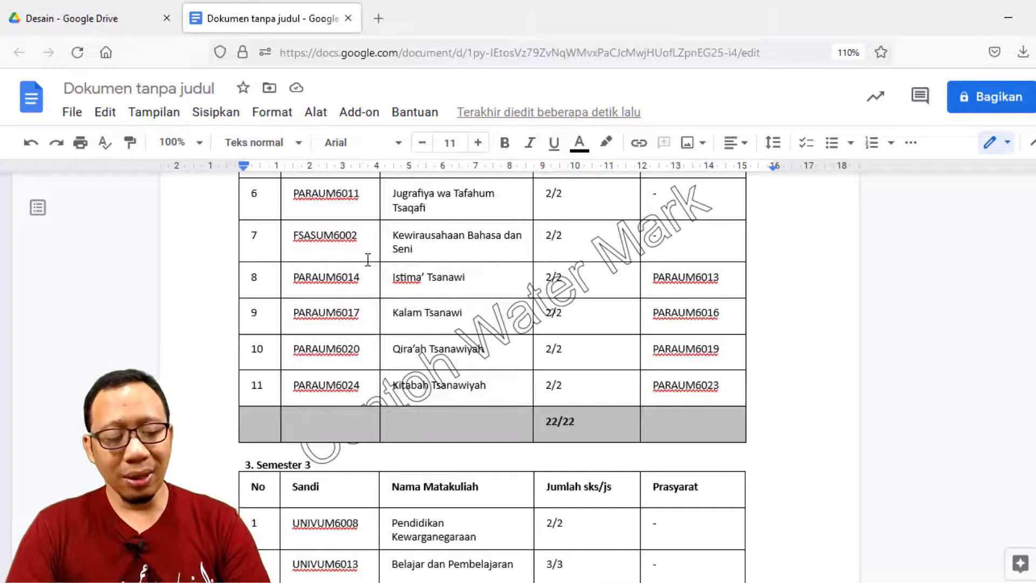
- Remove the watermark from the document, finish the watermark settings and return to the document body
scroll(368, 259, "down", 15)
left_click(490, 359)
scroll(491, 359, "down", 1)
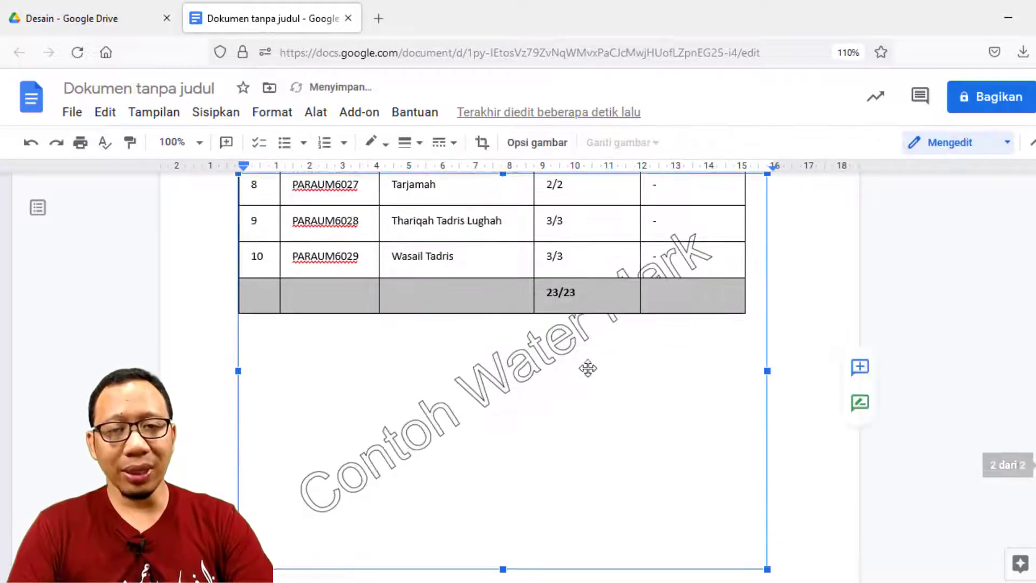
double_click(503, 364)
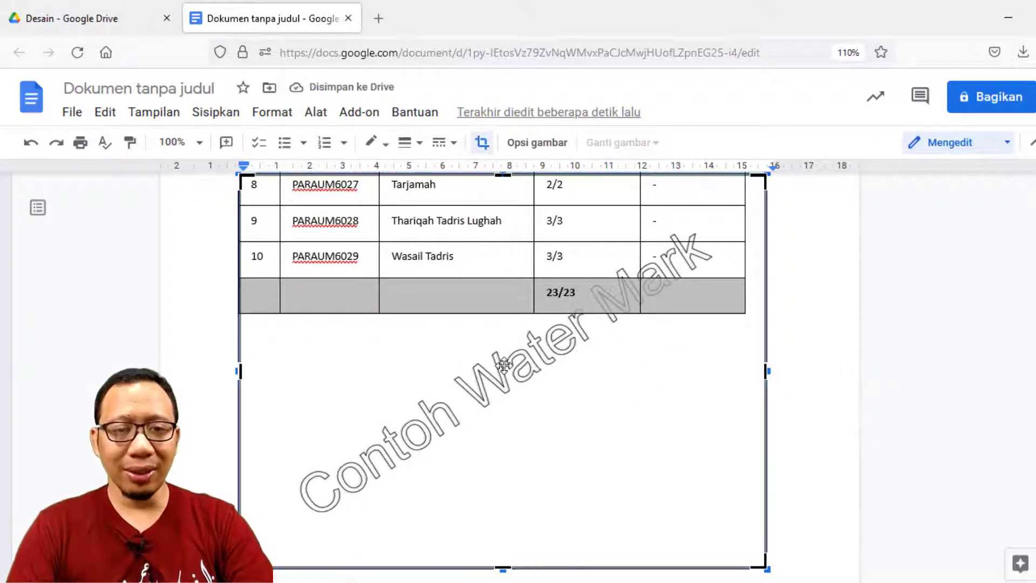
scroll(950, 442, "down", 4)
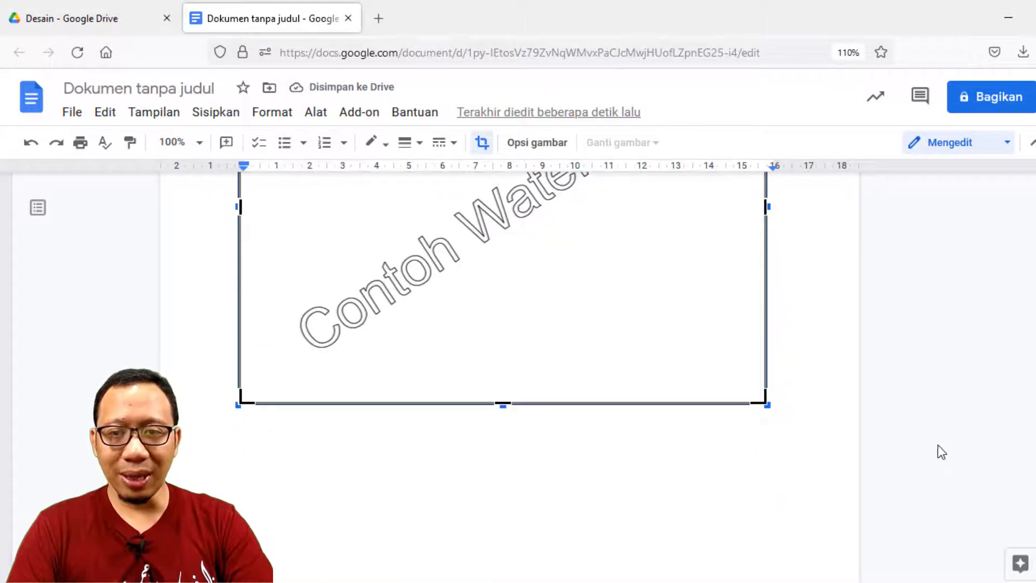
left_click(211, 114)
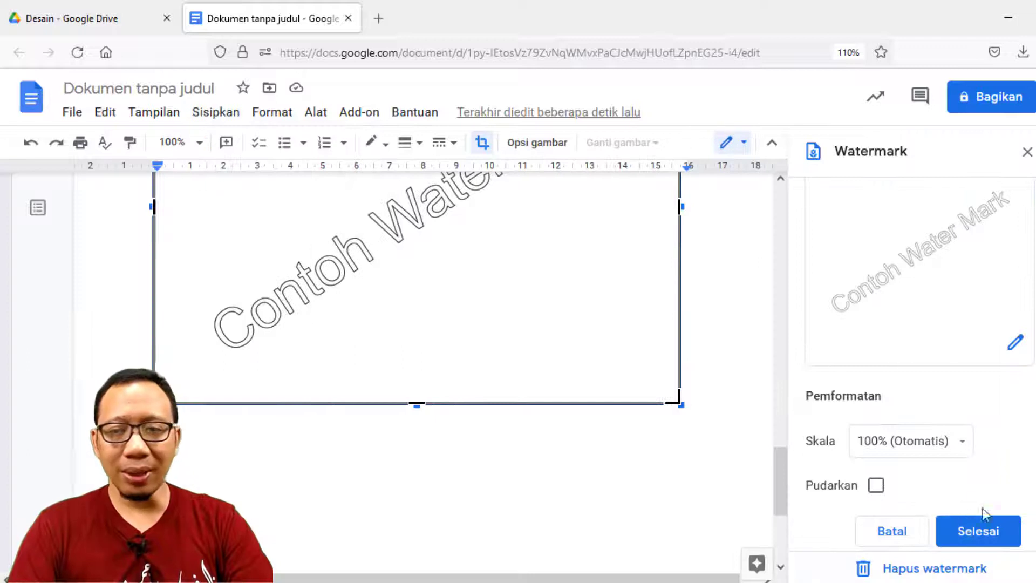
left_click(925, 568)
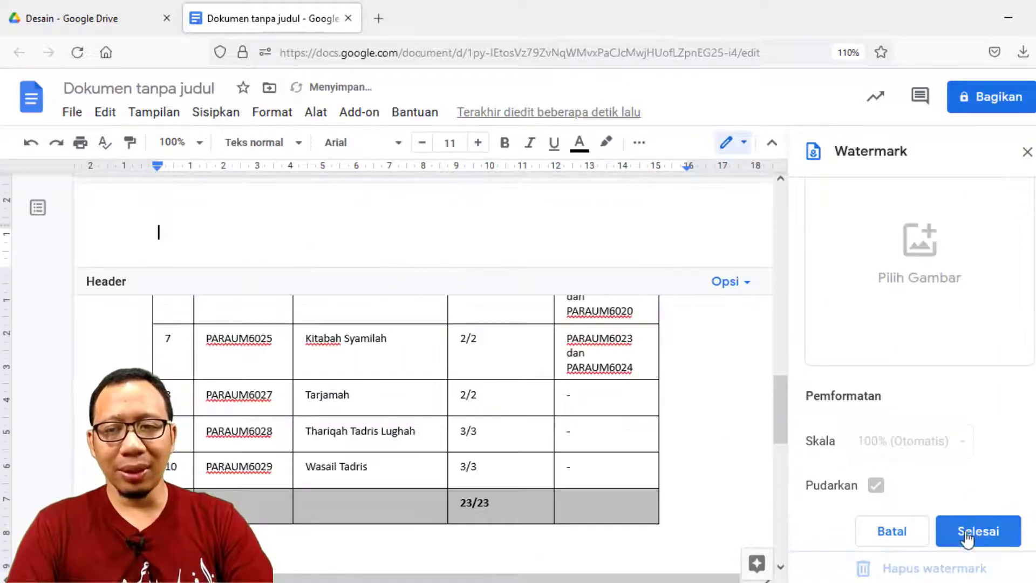
left_click(946, 533)
left_click(189, 336)
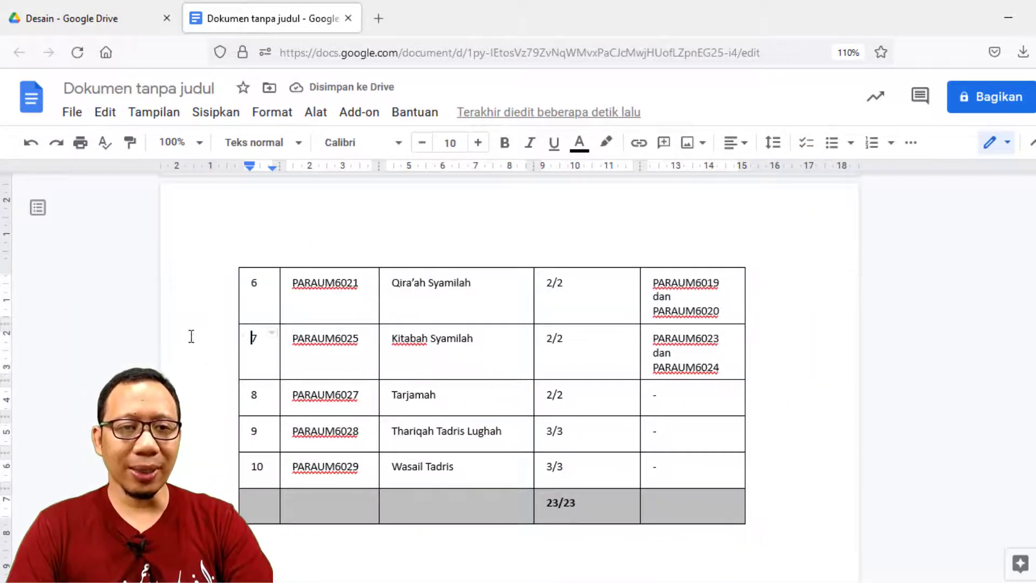
scroll(847, 424, "up", 10)
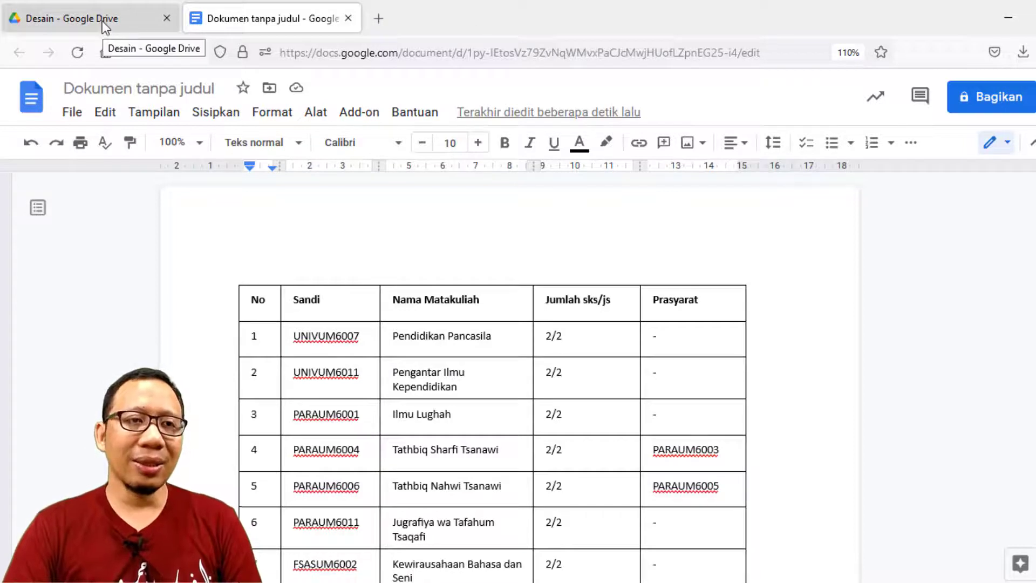
- Switch to the Desain folder in Google Drive and sort its files by name in descending order
left_click(74, 19)
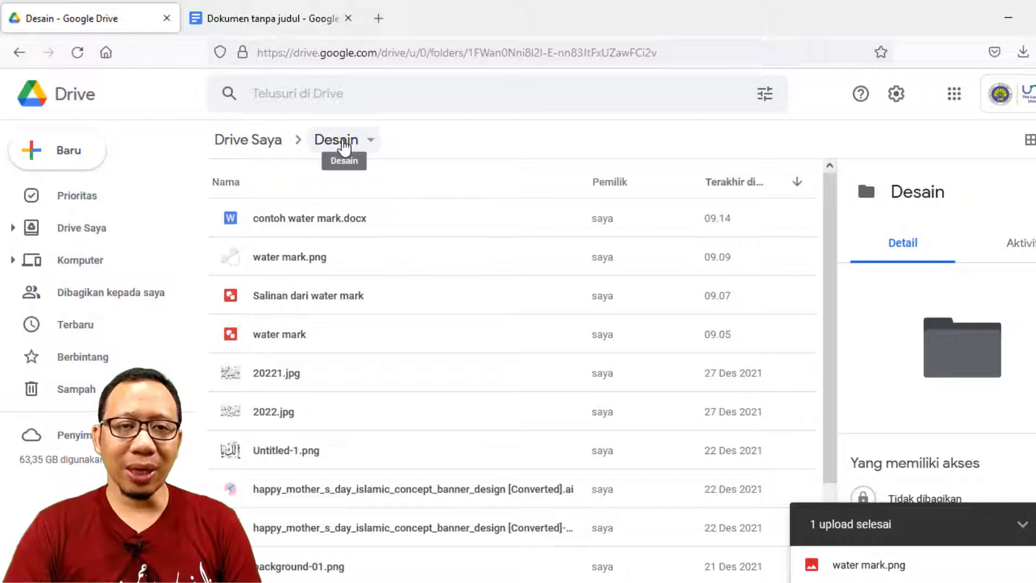
left_click(344, 142)
left_click(650, 157)
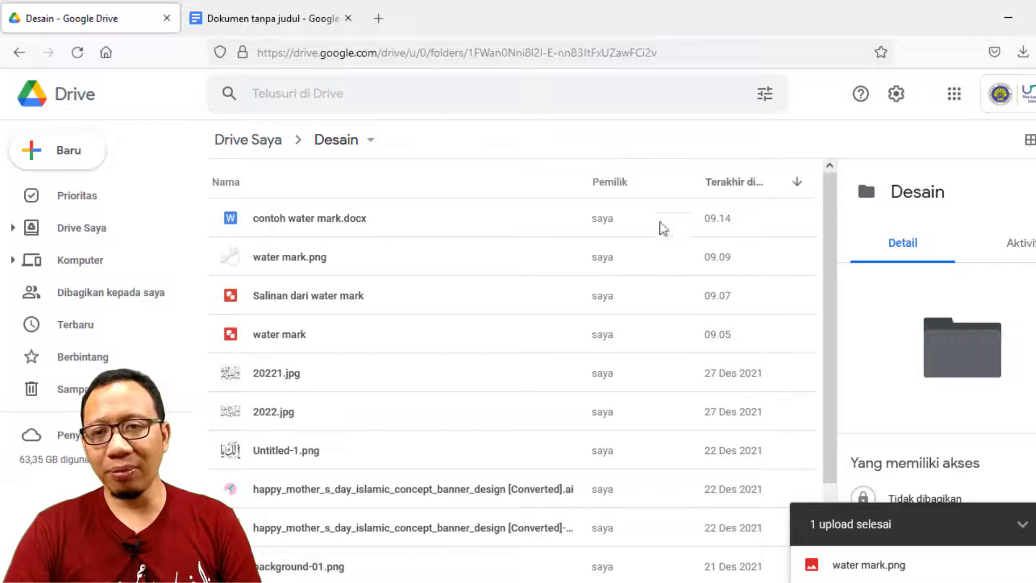
right_click(807, 230)
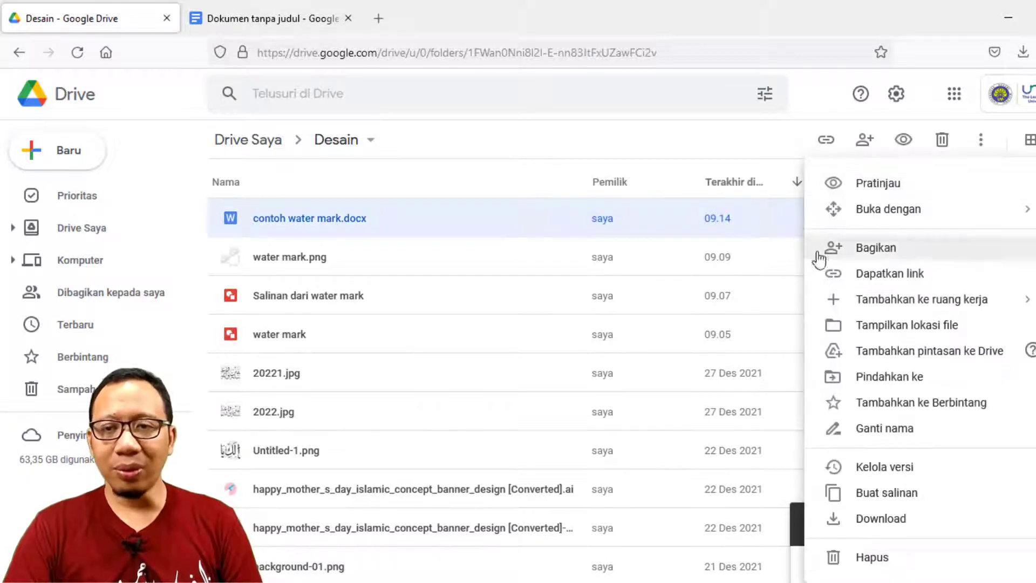
left_click(491, 185)
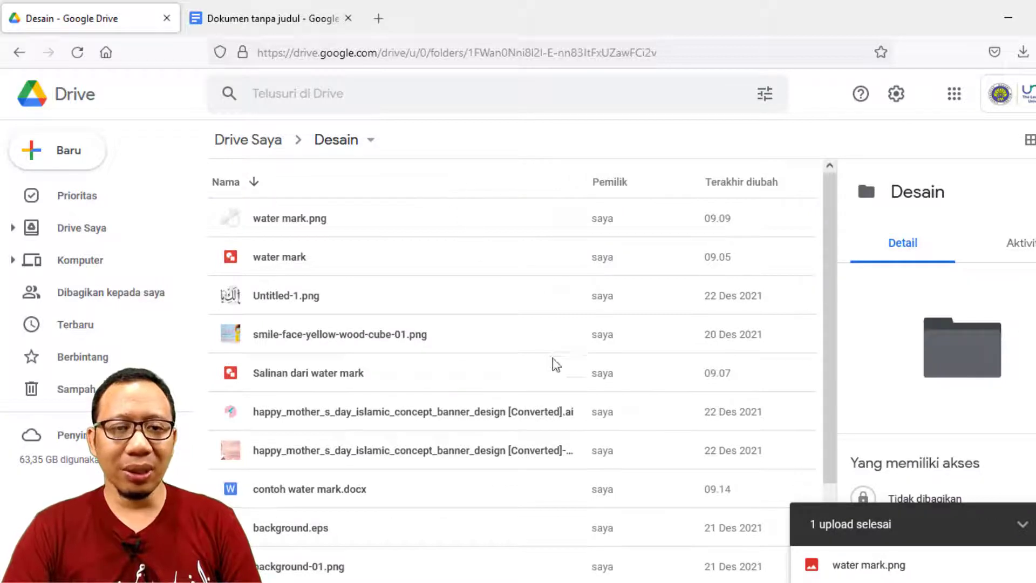
scroll(556, 365, "down", 2)
scroll(511, 389, "up", 2)
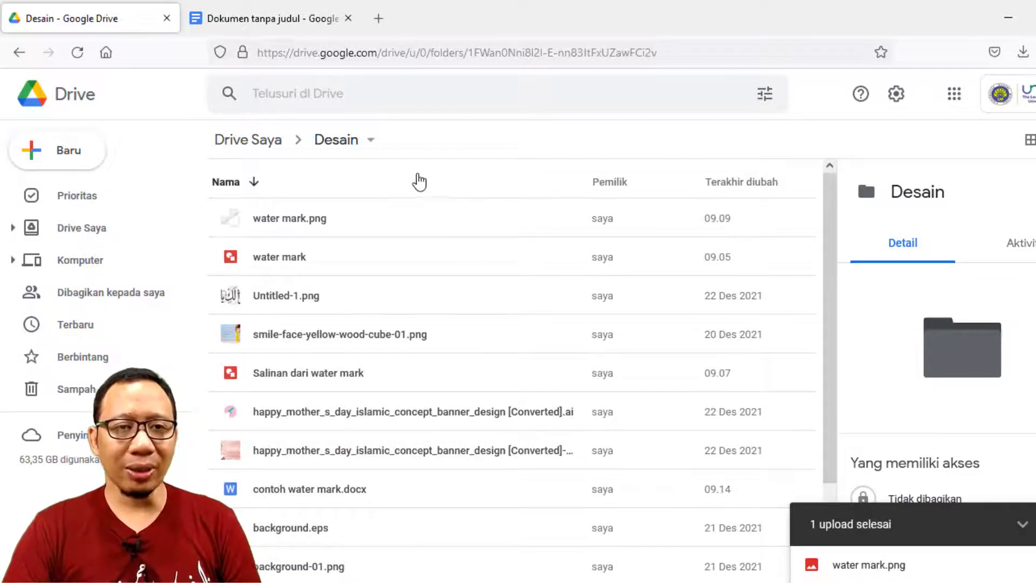
- Create a new Google Drawings file in the Desain folder
right_click(442, 180)
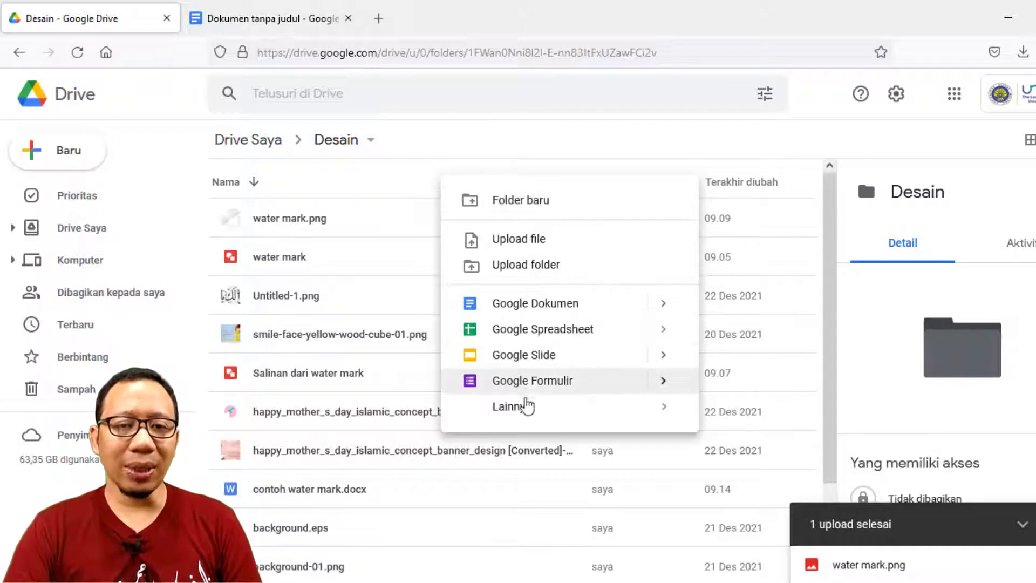
mouse_move(524, 414)
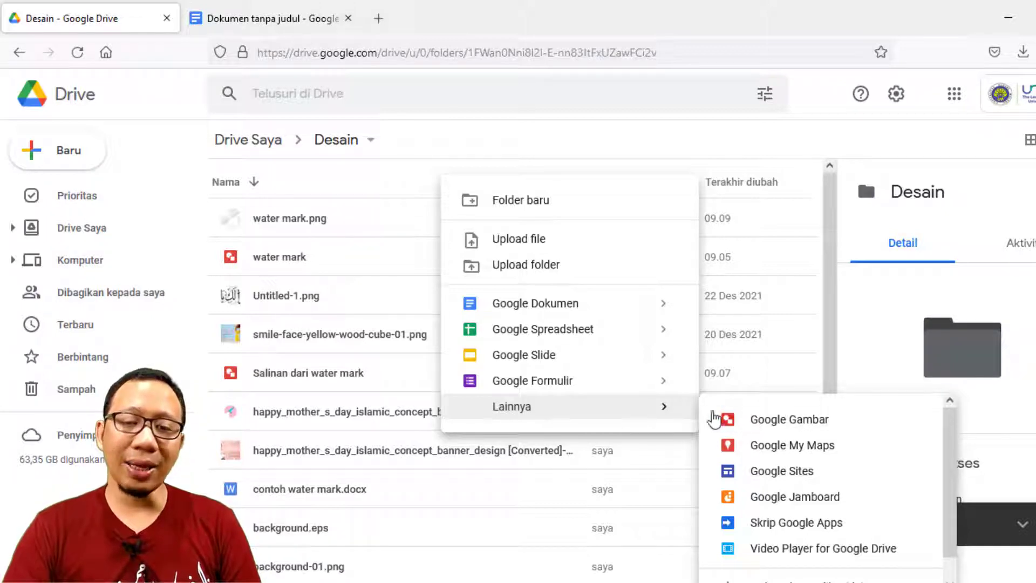
left_click(767, 422)
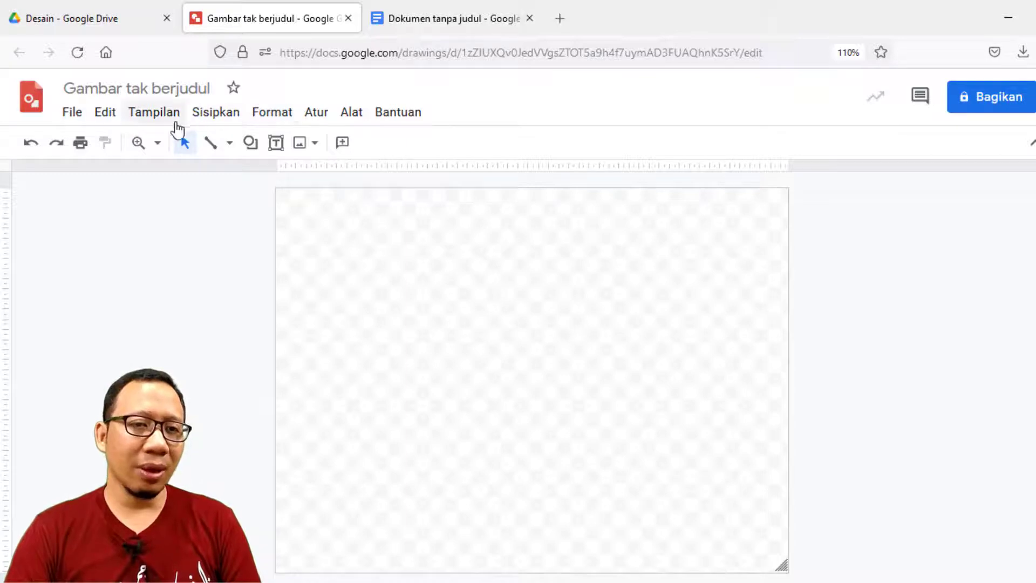
- Insert word art reading "Water Mark" into the blank drawing
left_click(219, 116)
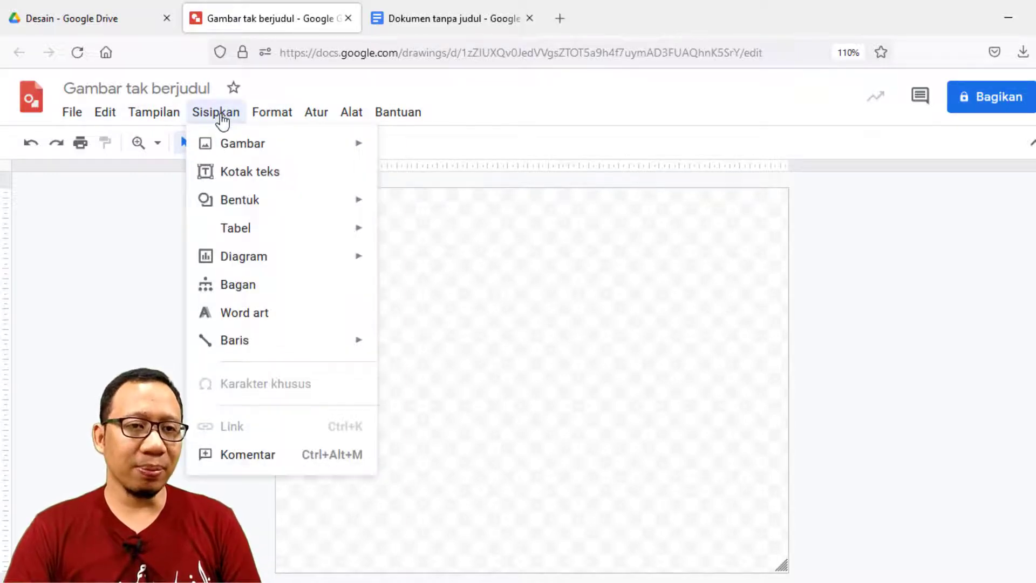
left_click(260, 317)
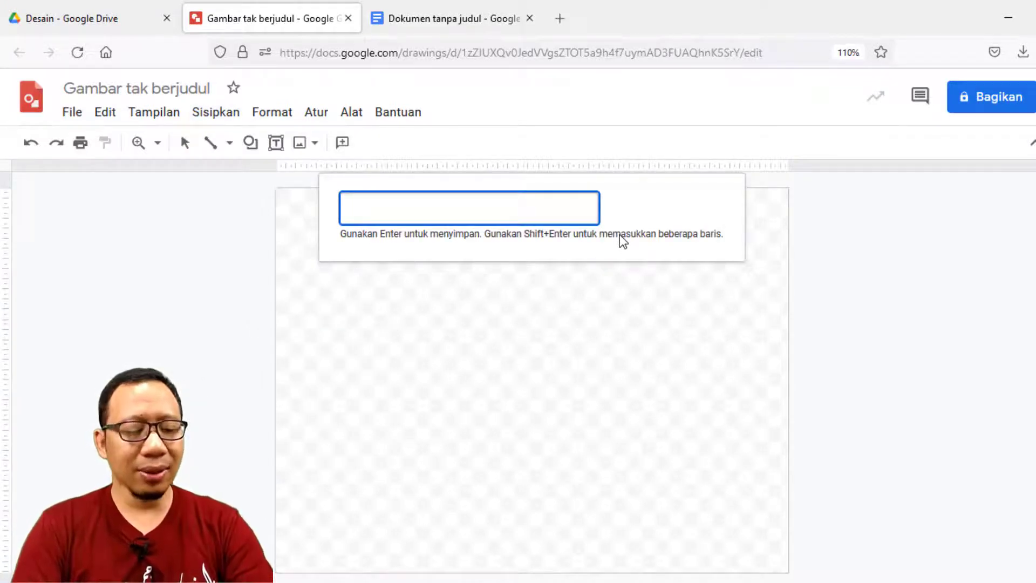
type("Water Mark")
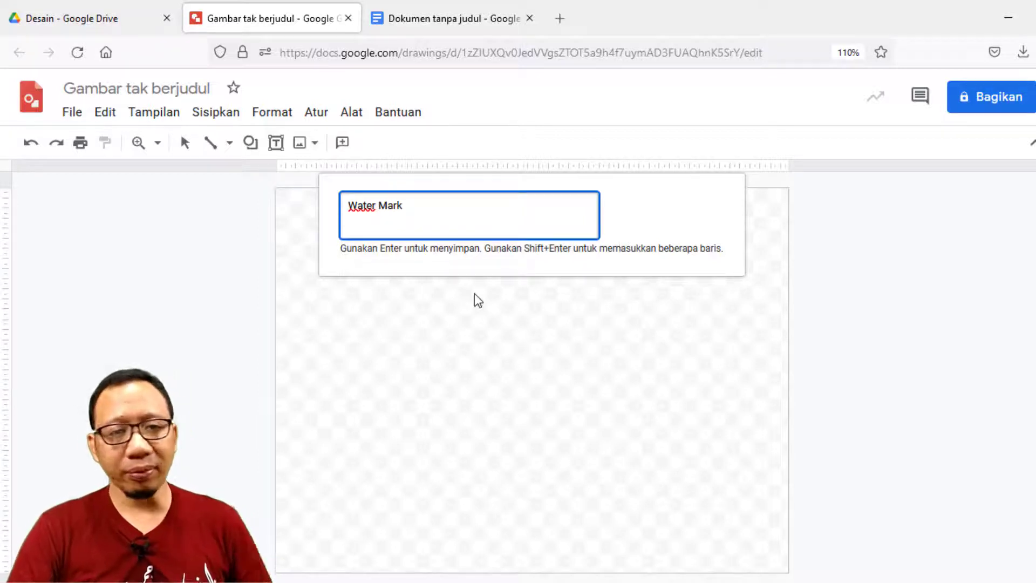
key("Return")
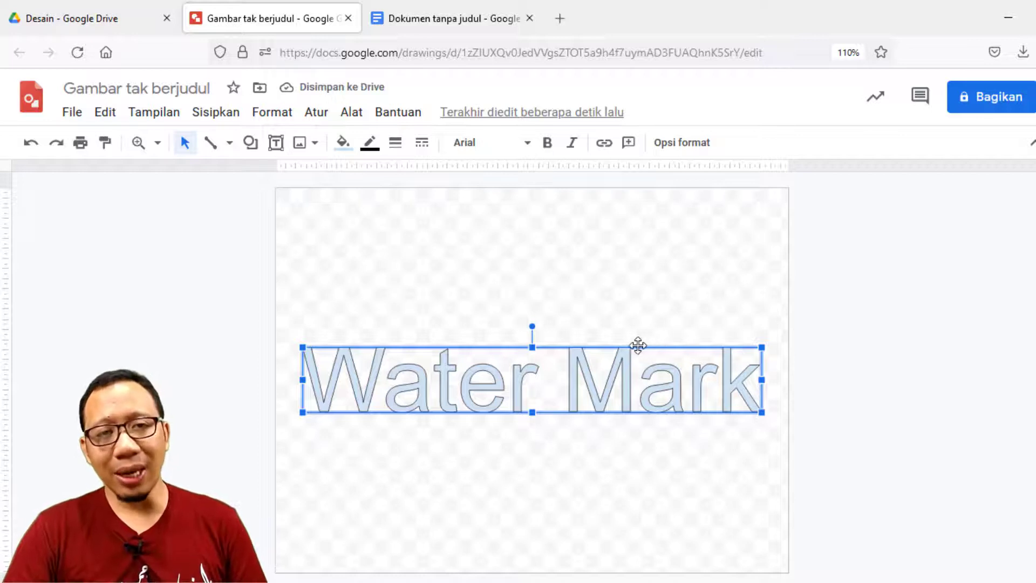
- Make the word art's fill transparent, rotate it counterclockwise into a rising diagonal, and deselect it
left_click(344, 144)
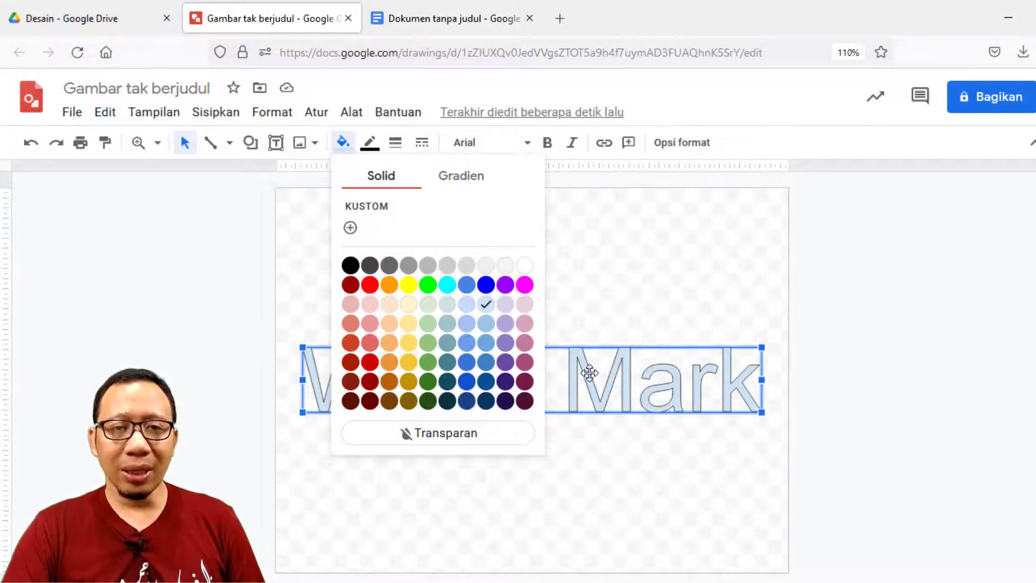
left_click(468, 444)
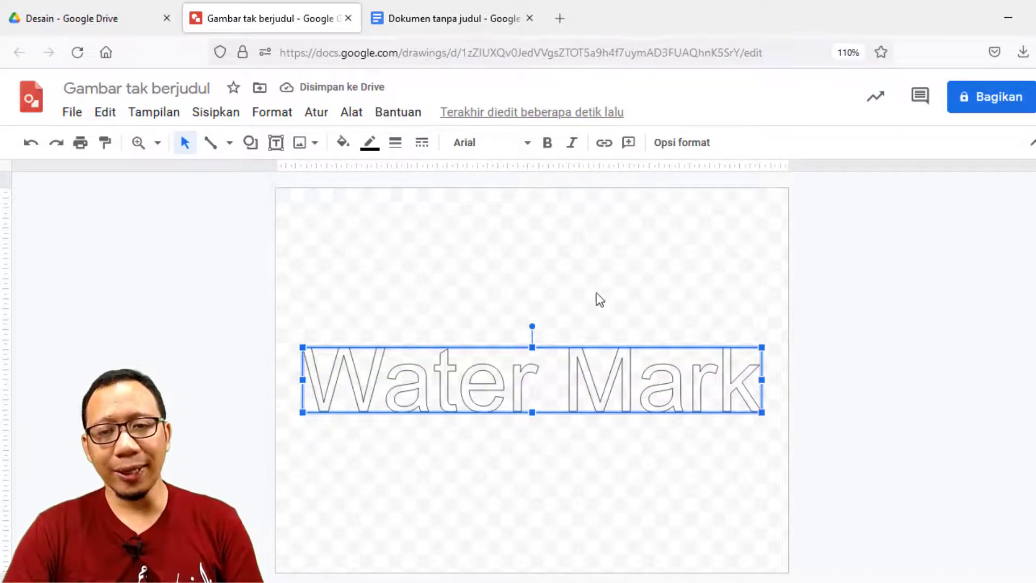
left_click_drag(532, 326, 501, 322)
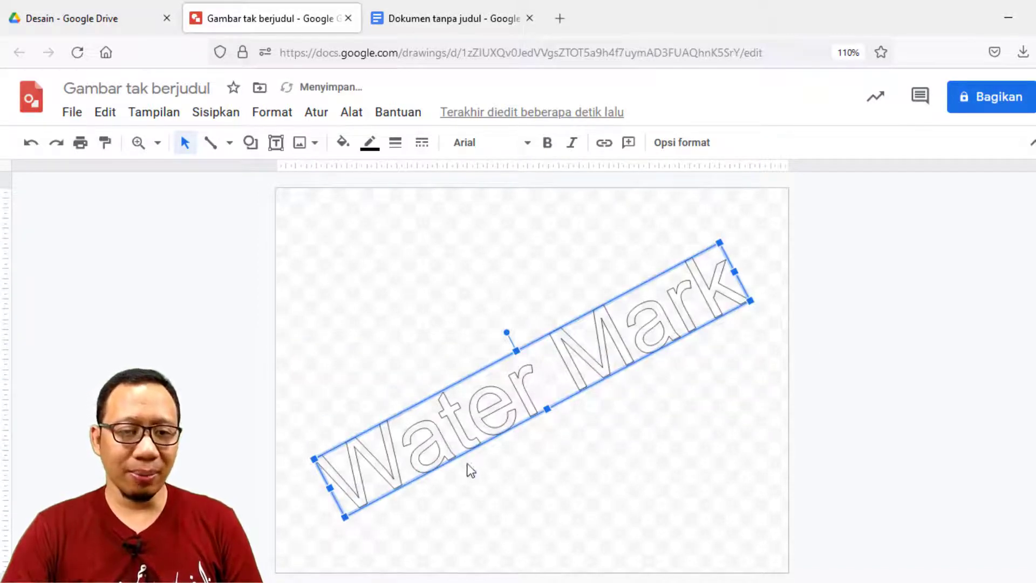
left_click(897, 416)
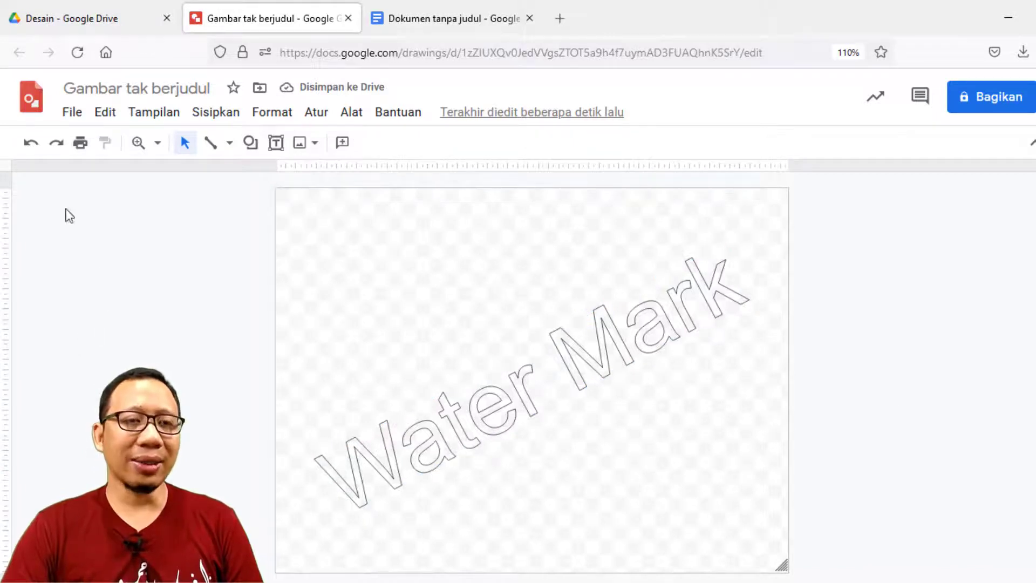
- Download the drawing as a PNG image and open the downloaded file Gambar tak berjudul.png
left_click(71, 113)
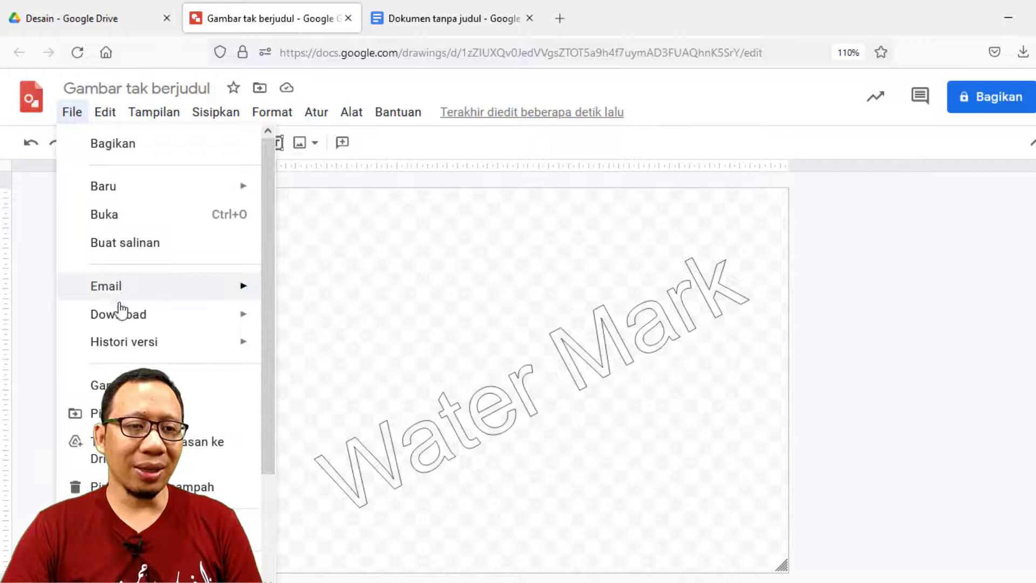
mouse_move(120, 316)
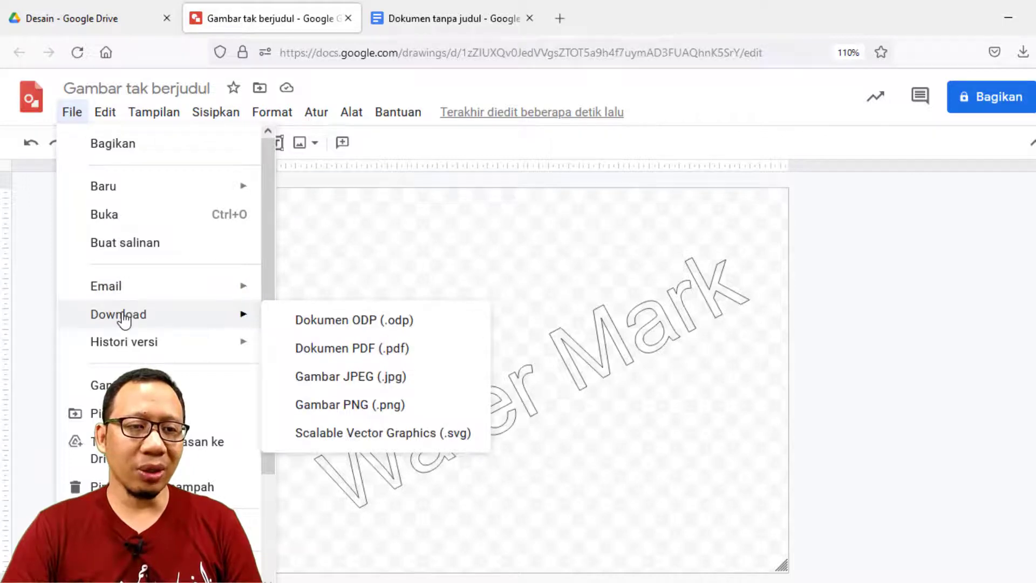
left_click(372, 415)
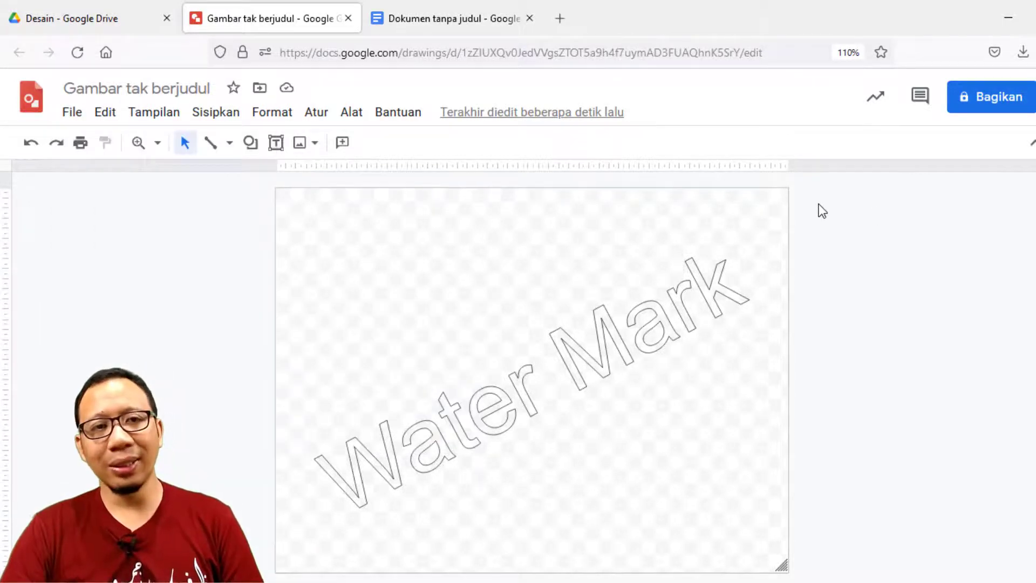
left_click(693, 389)
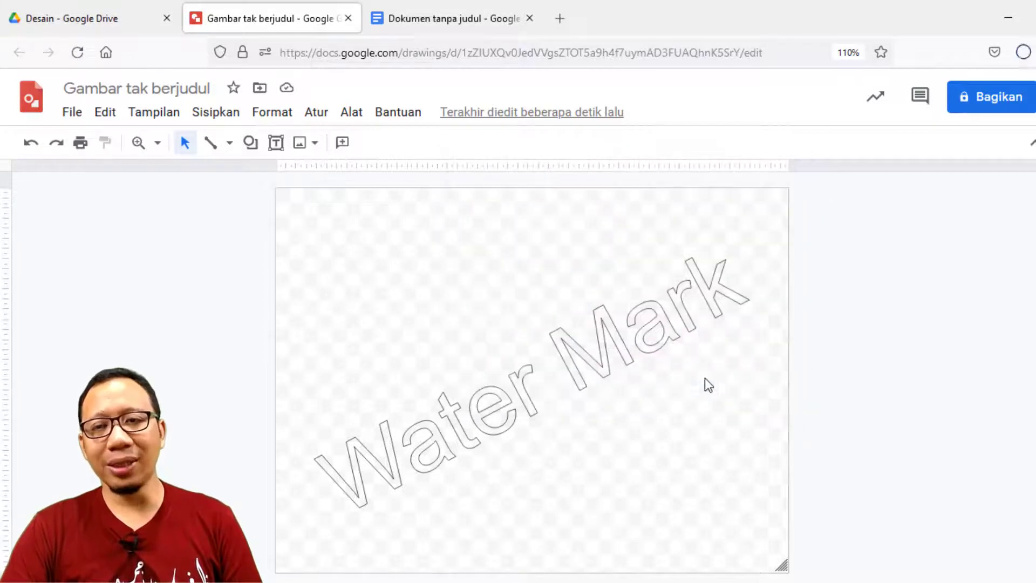
left_click(1024, 52)
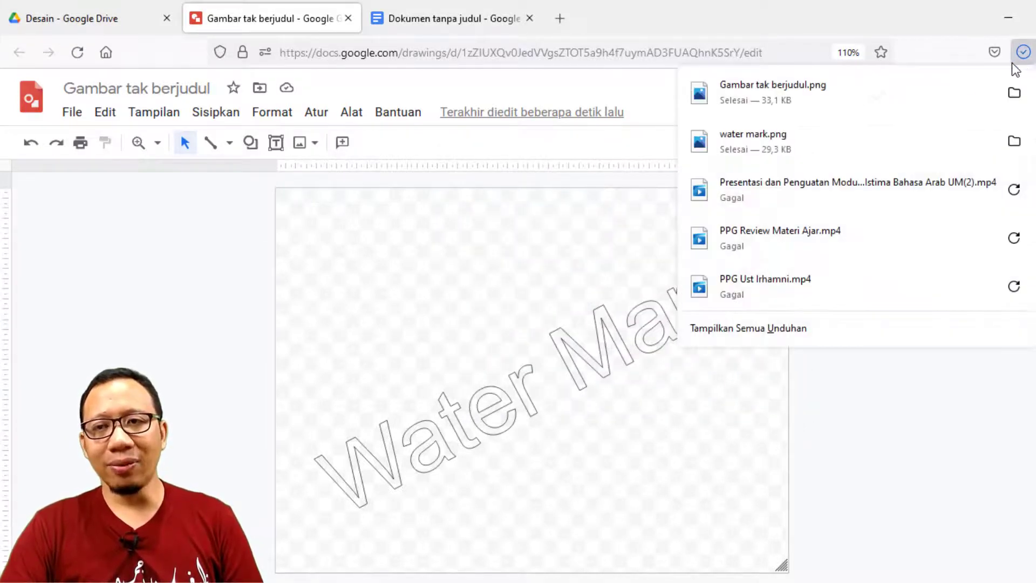
left_click(779, 91)
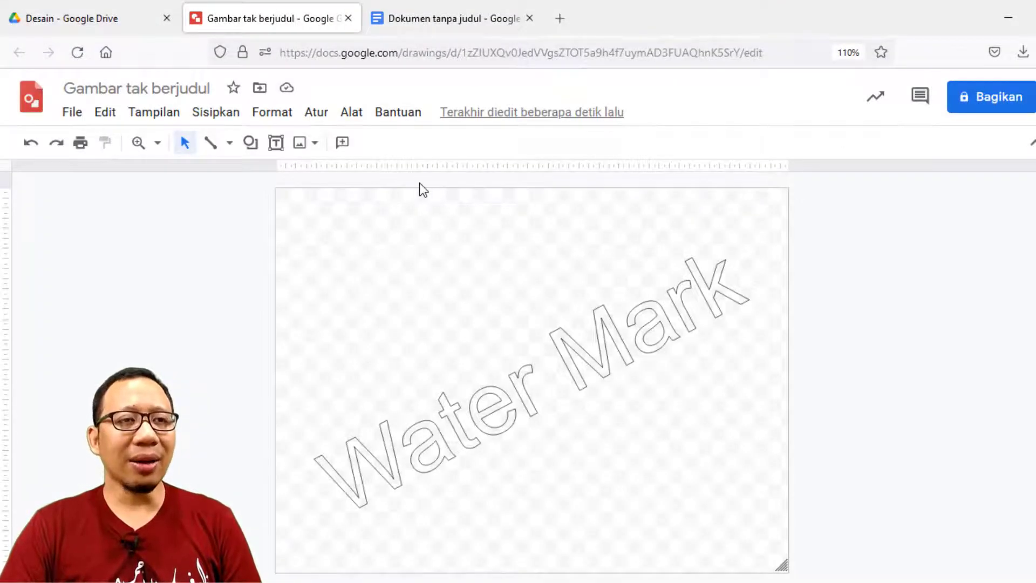
- Switch back to the Desain folder in Google Drive and upload the downloaded Gambar tak berjudul.png into it
left_click(130, 26)
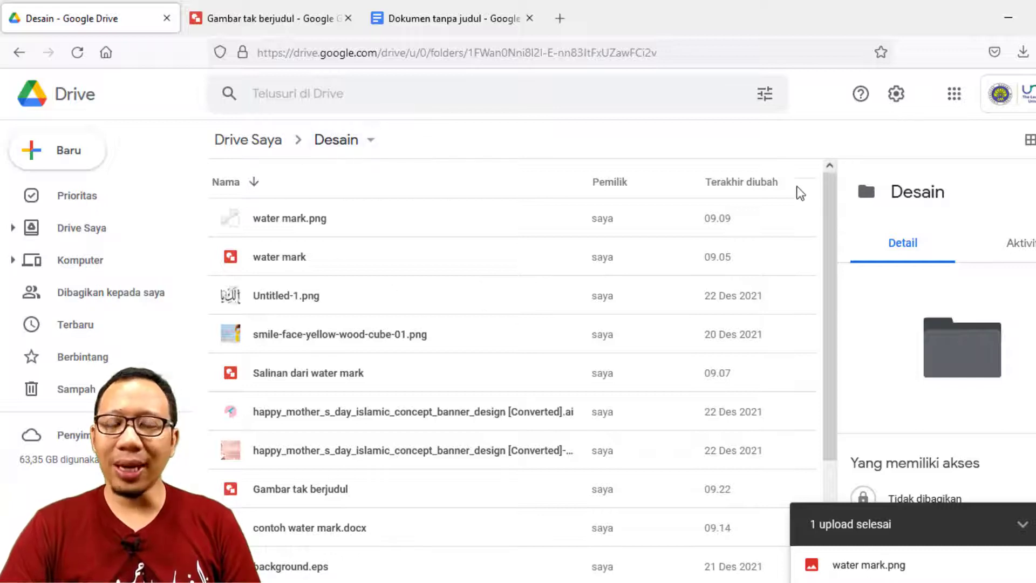
left_click(284, 141)
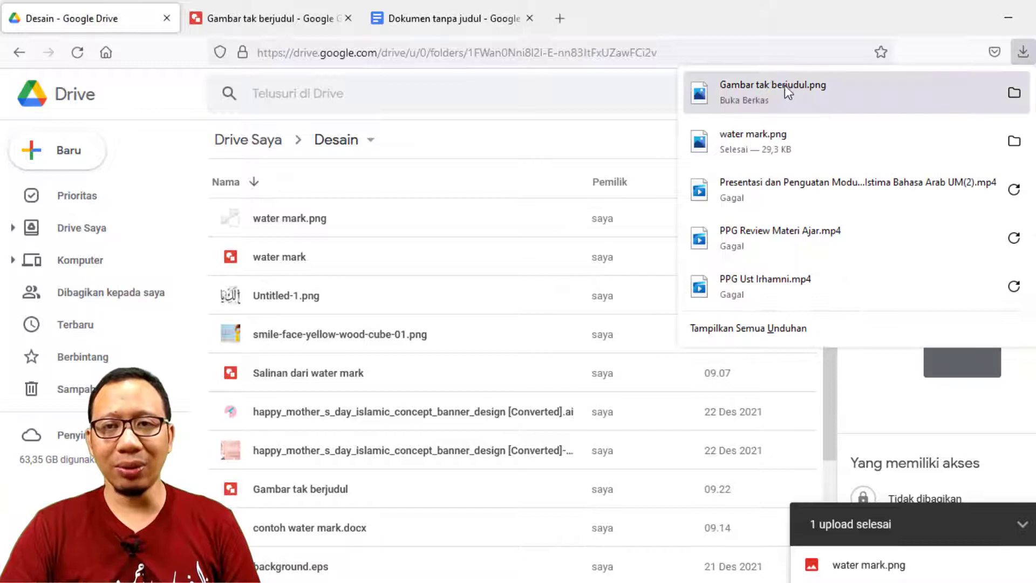
left_click_drag(786, 92, 402, 254)
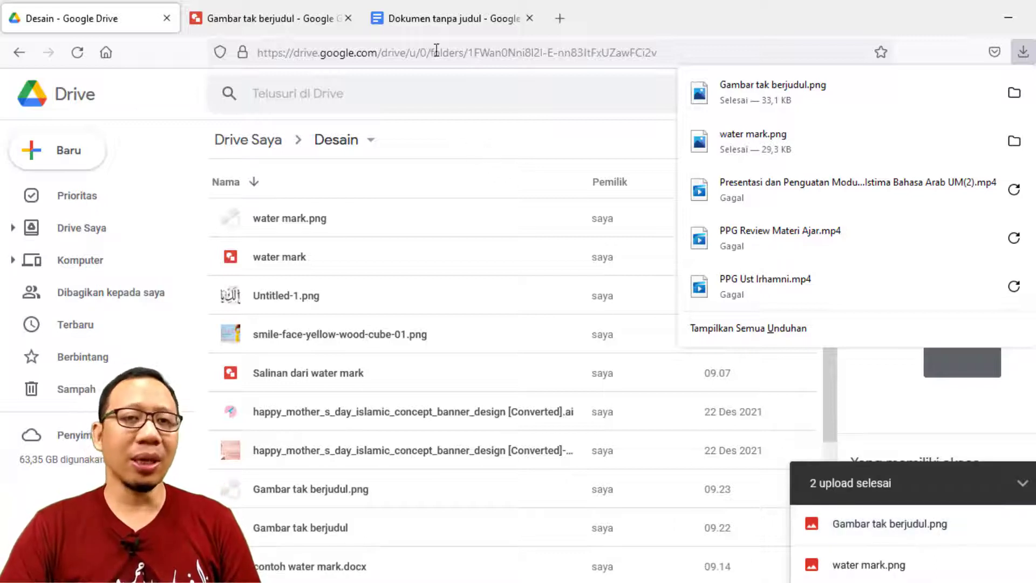
- Switch to the Google Docs document Dokumen tanpa judul and open its page header for editing
left_click(432, 21)
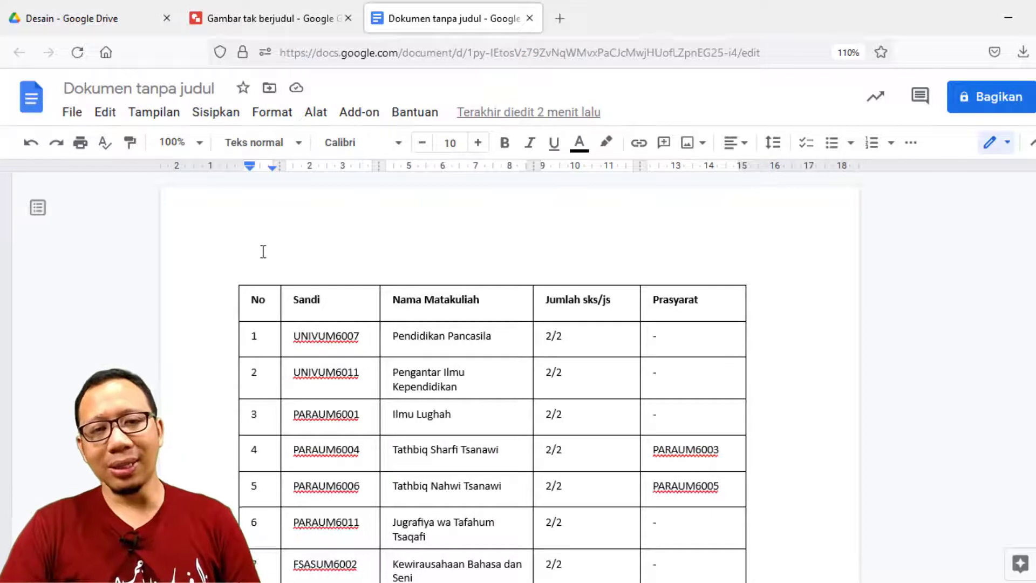
left_click(216, 114)
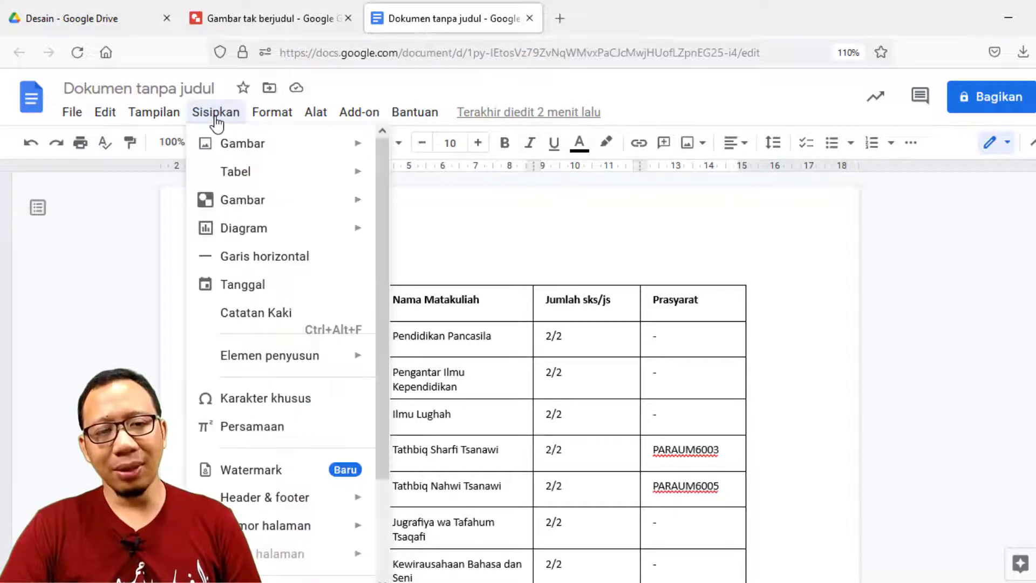
mouse_move(261, 500)
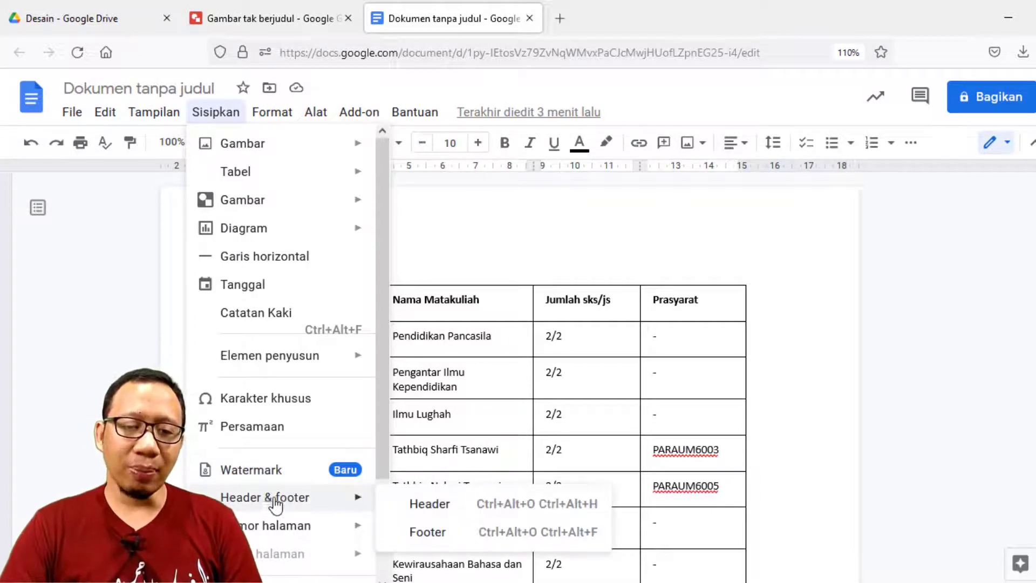
left_click(469, 503)
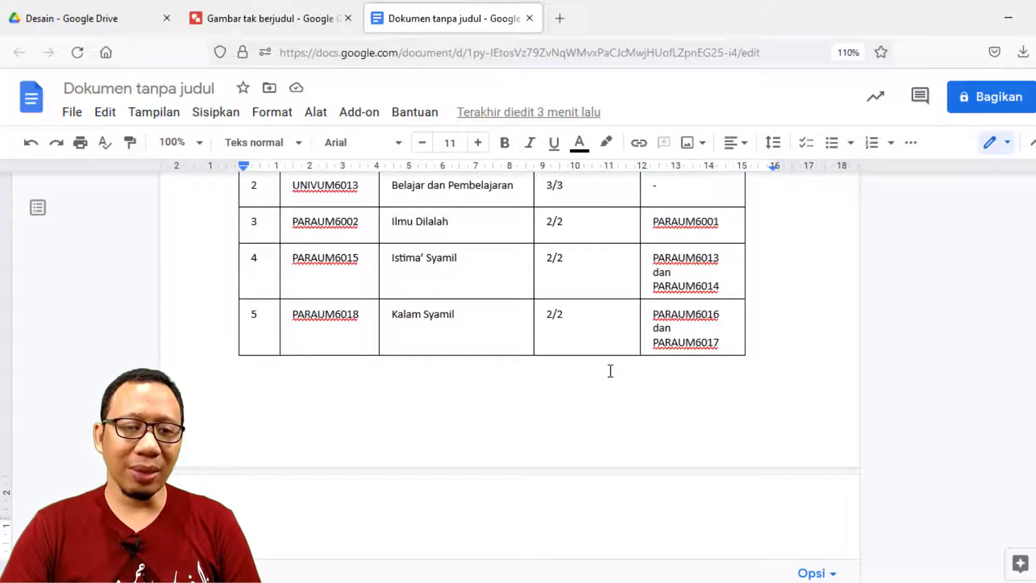
scroll(333, 439, "down", 5)
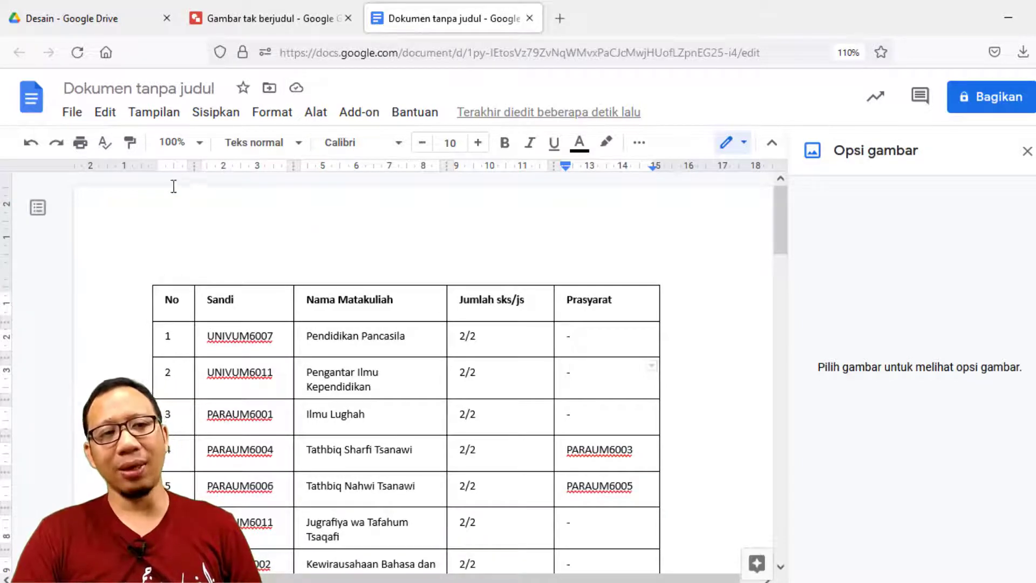
- Reopen the header for editing, check it on the following pages, and return to the first page's header
left_click(209, 119)
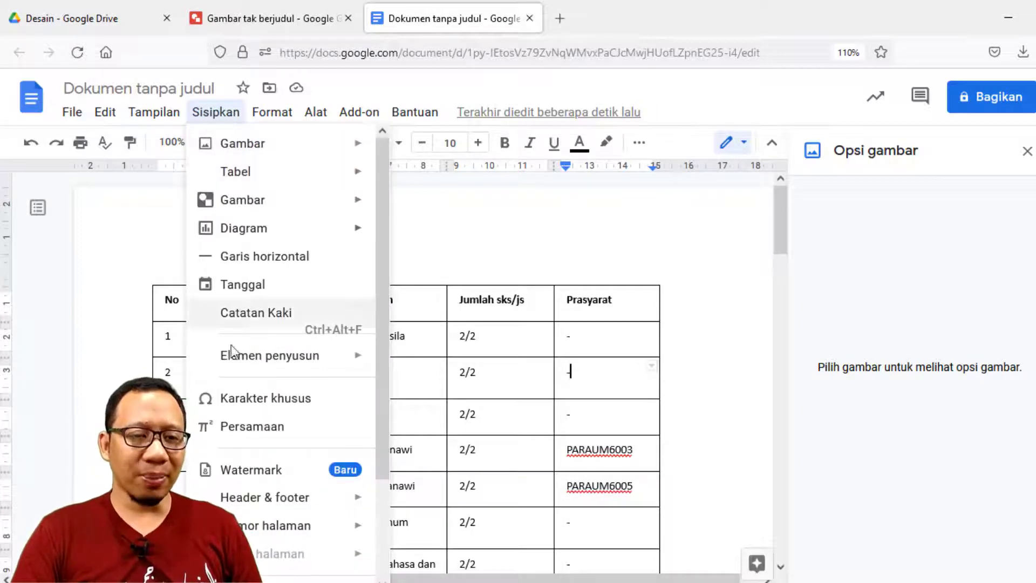
mouse_move(270, 505)
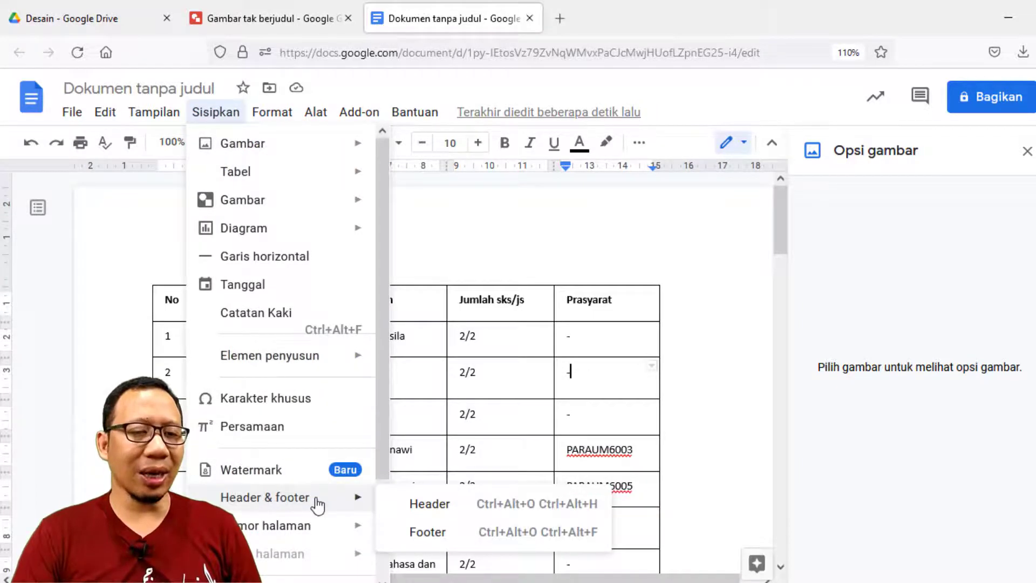
left_click(420, 508)
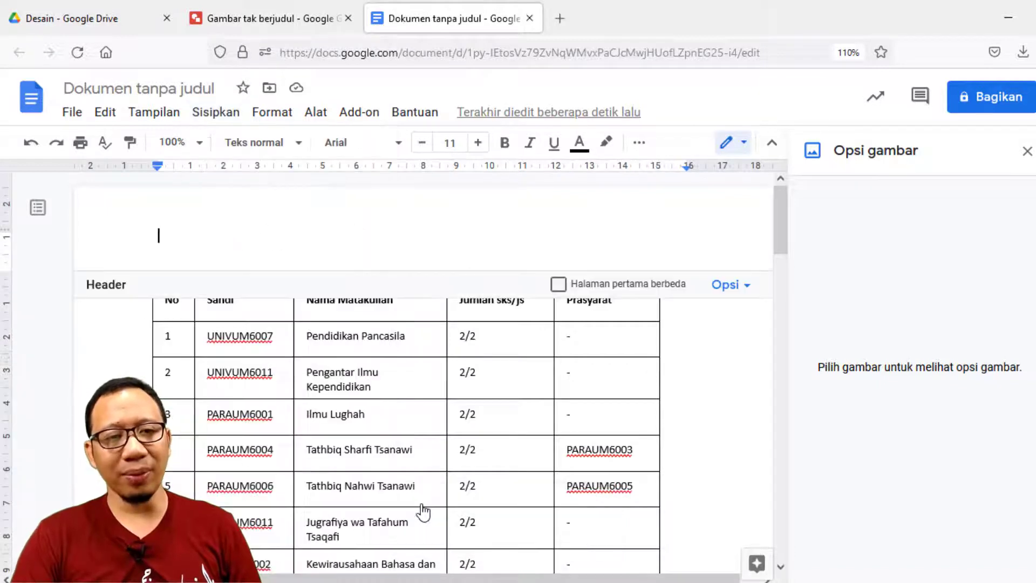
scroll(493, 359, "down", 10)
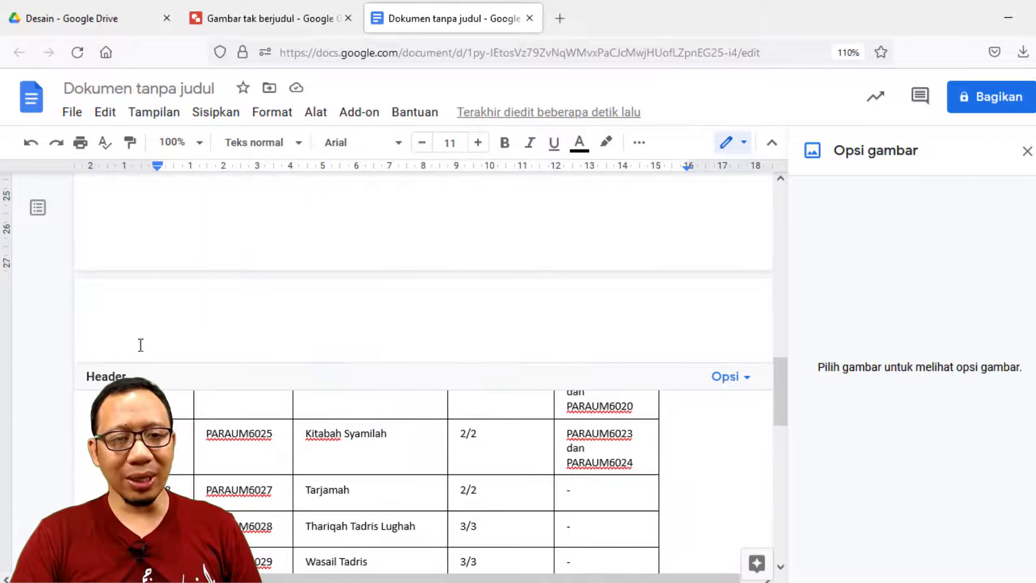
scroll(177, 336, "up", 10)
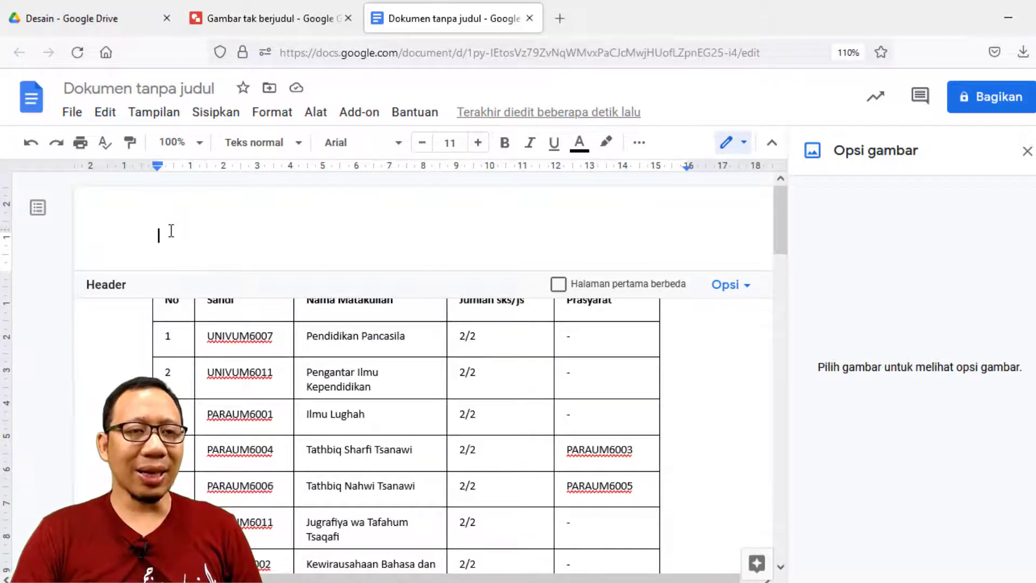
- Insert the Water Mark image Gambar tak berjudul.png from Google Drive into the header
left_click(214, 119)
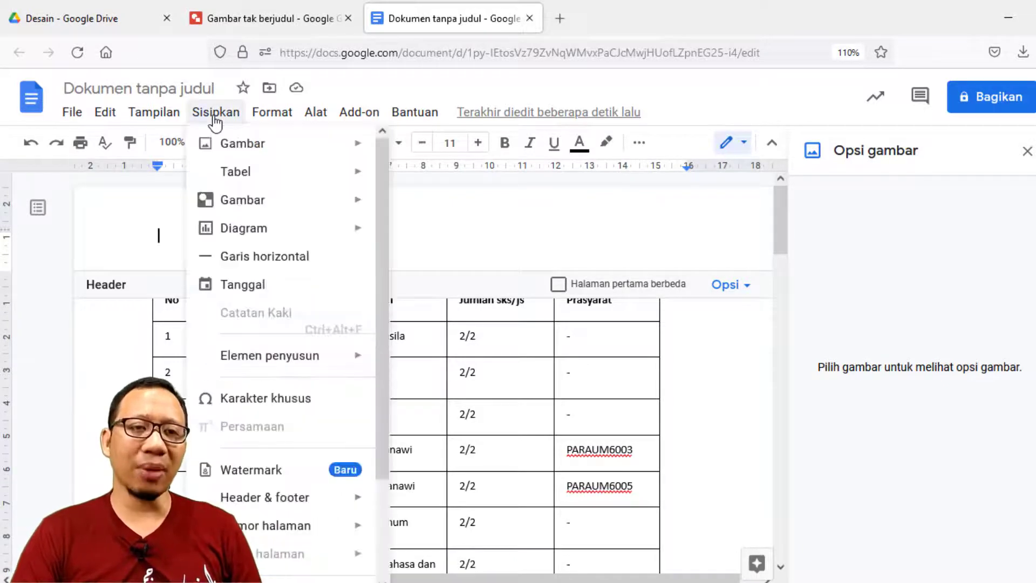
mouse_move(258, 147)
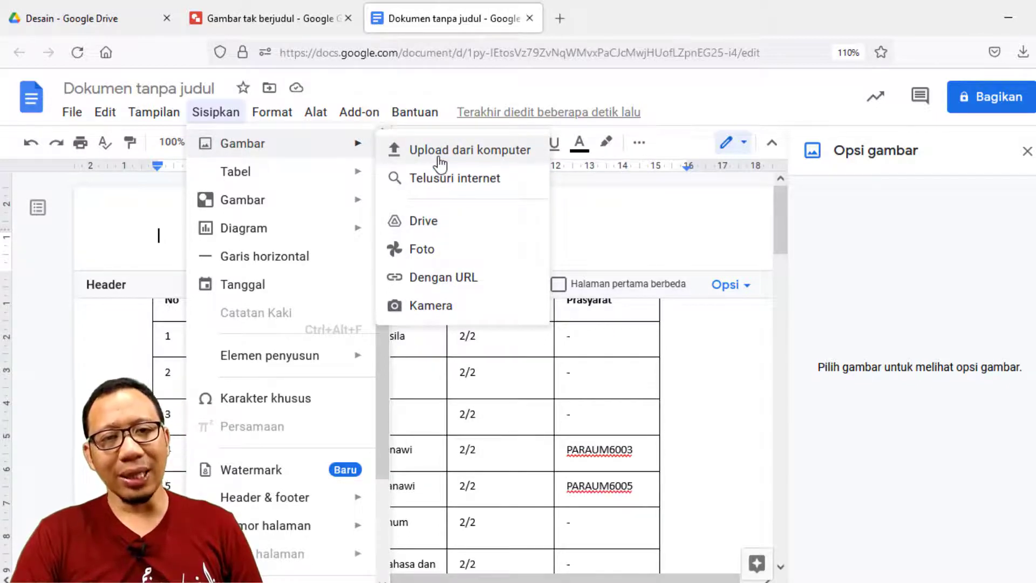
left_click(424, 221)
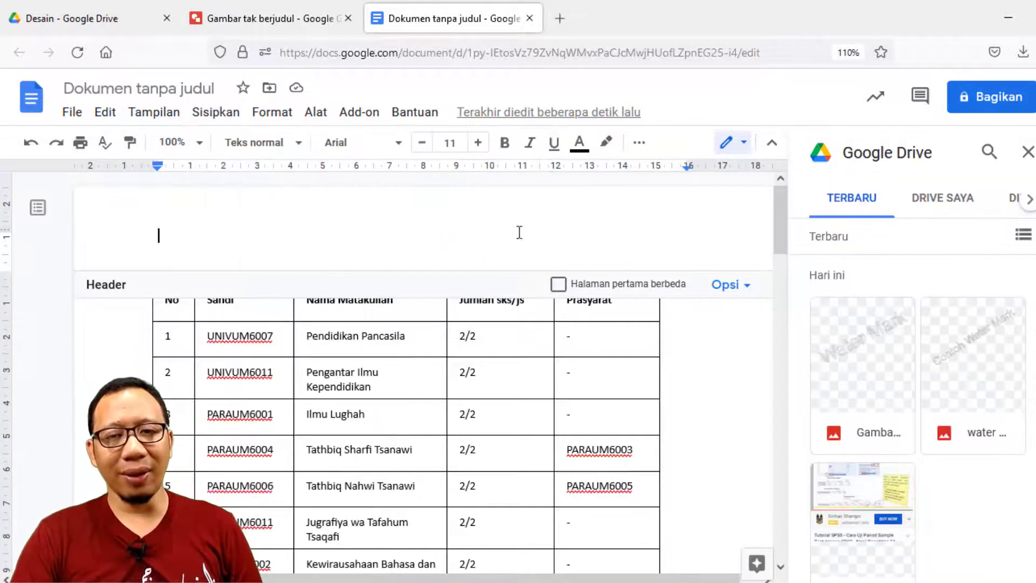
left_click(878, 348)
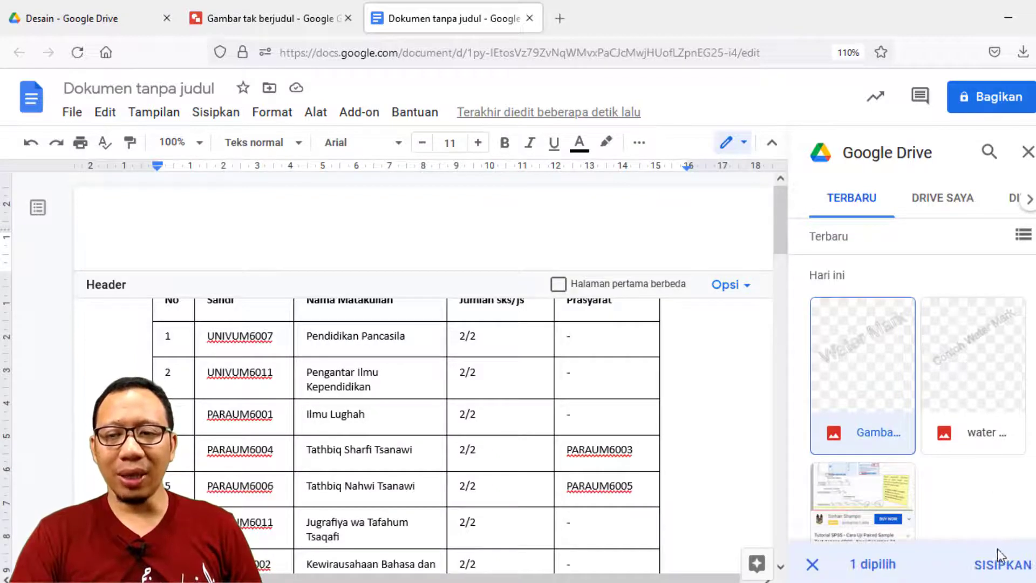
left_click(998, 565)
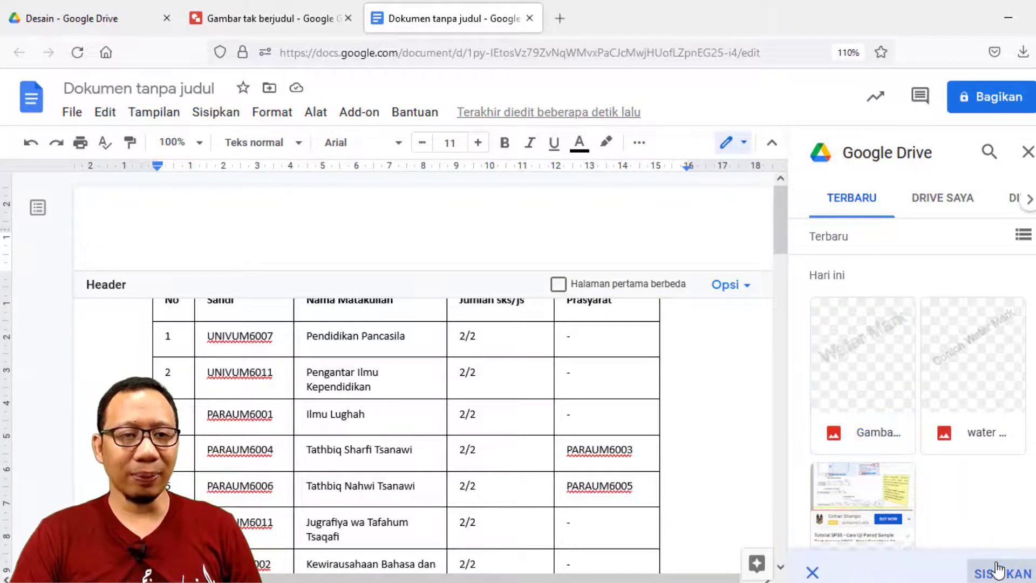
scroll(538, 289, "up", 2)
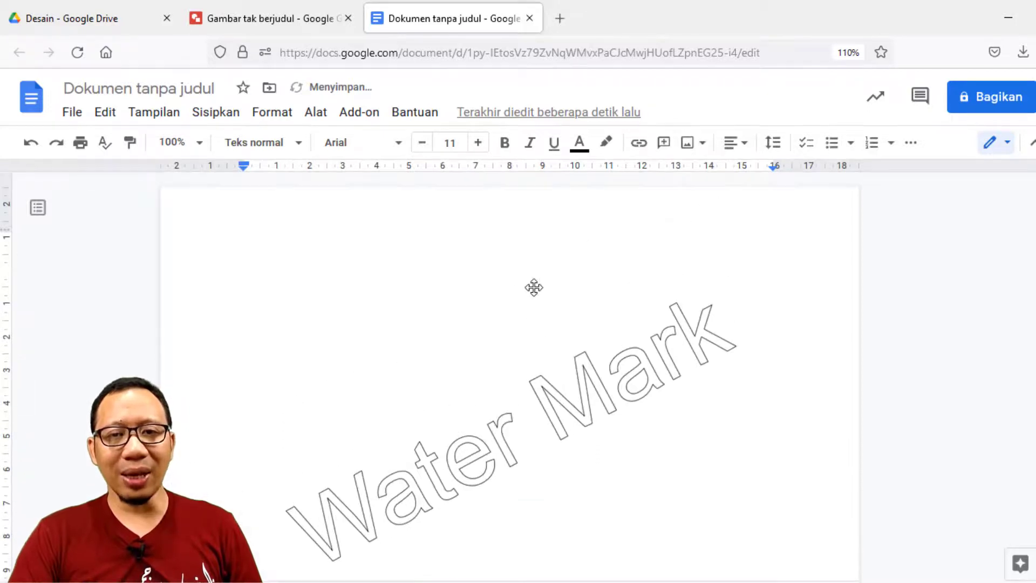
- Examine how the inserted Water Mark image sits in the header relative to the tables on each page
scroll(411, 325, "down", 4)
scroll(685, 373, "down", 10)
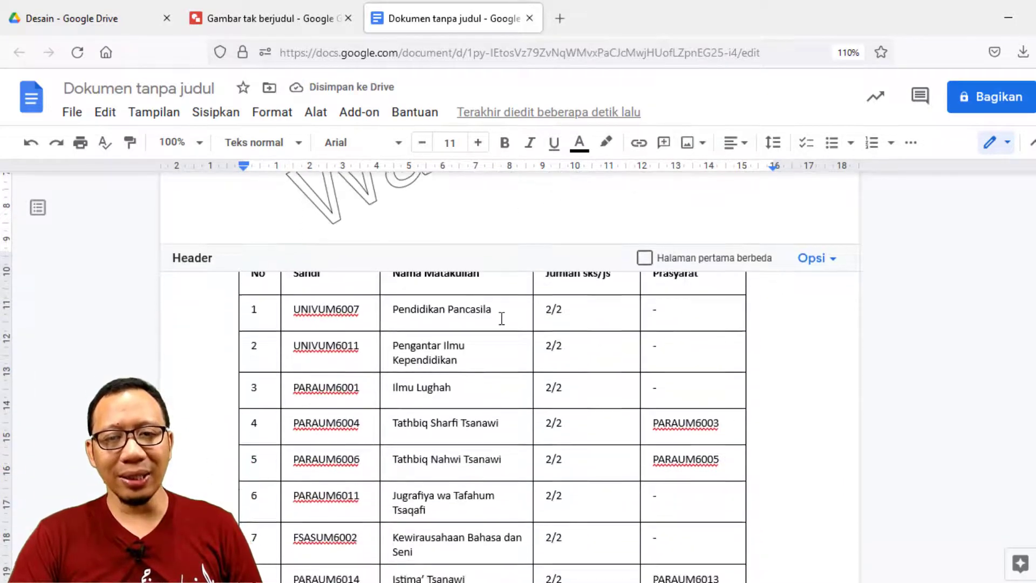
scroll(561, 456, "down", 2)
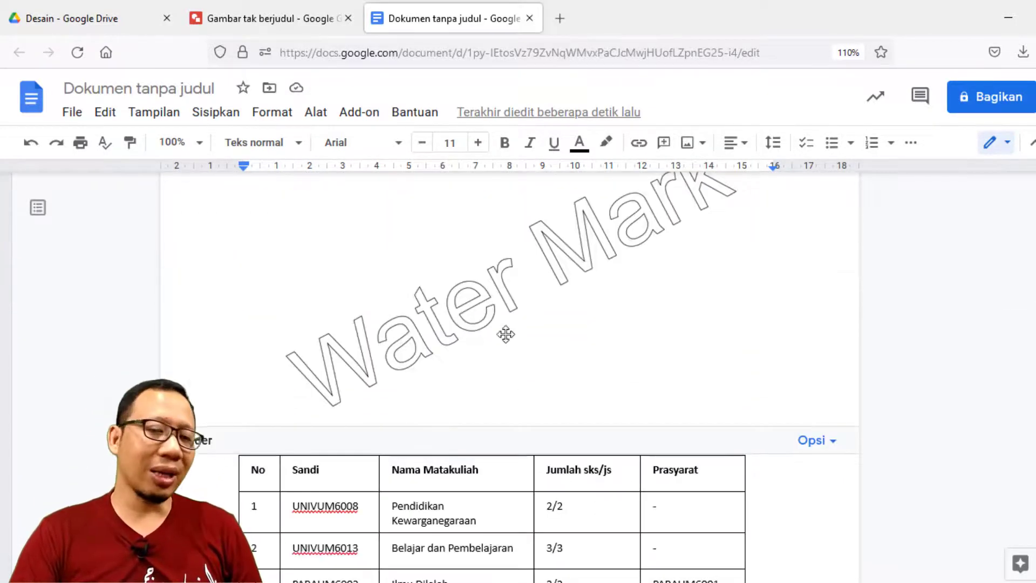
scroll(541, 346, "up", 12)
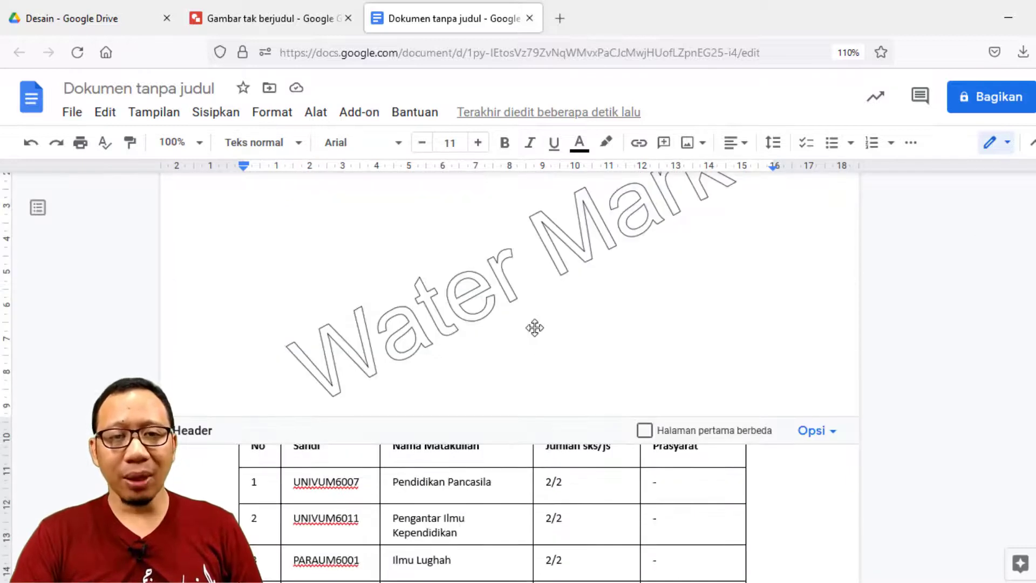
scroll(532, 322, "up", 3)
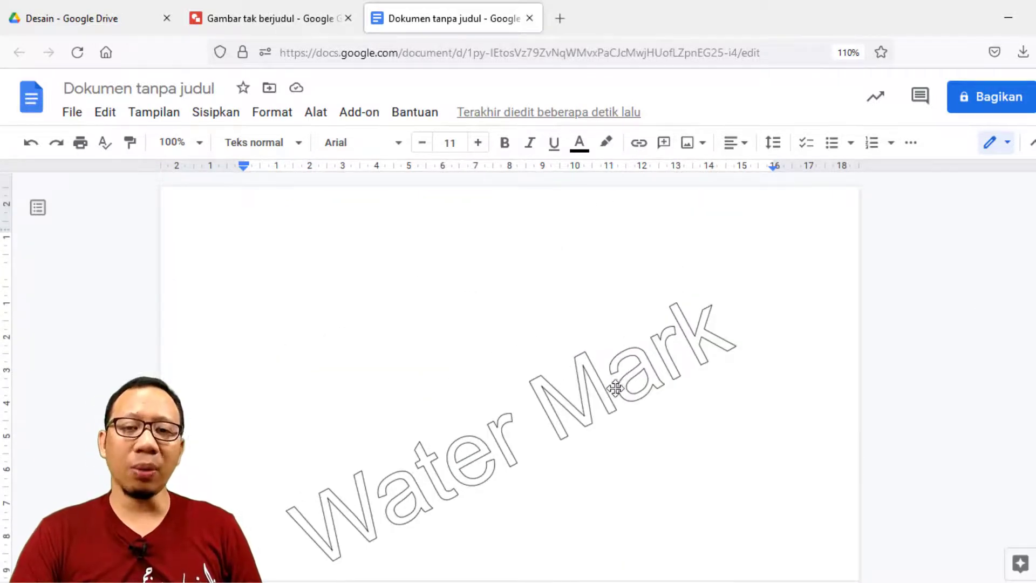
scroll(618, 380, "down", 8)
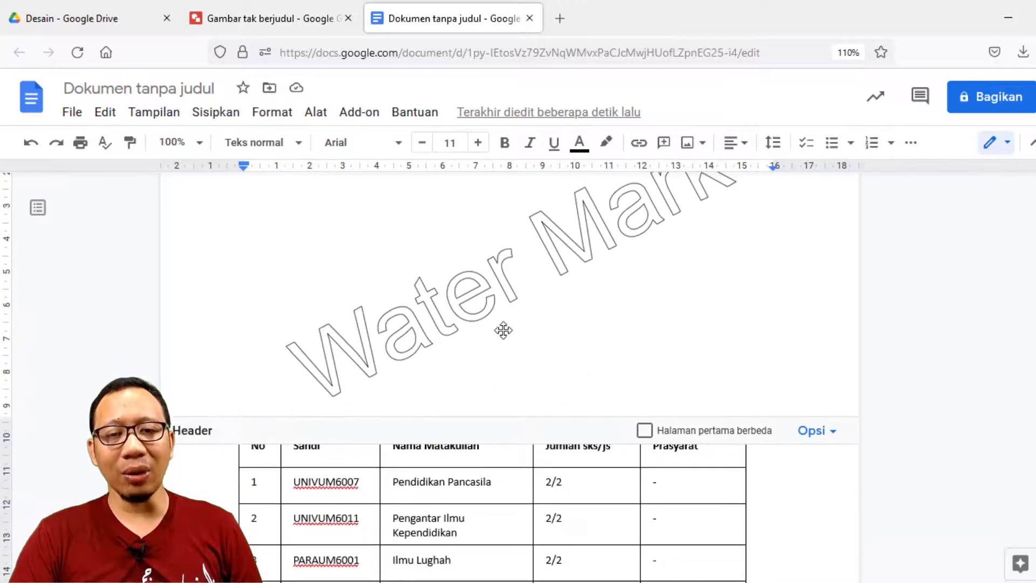
scroll(502, 279, "up", 8)
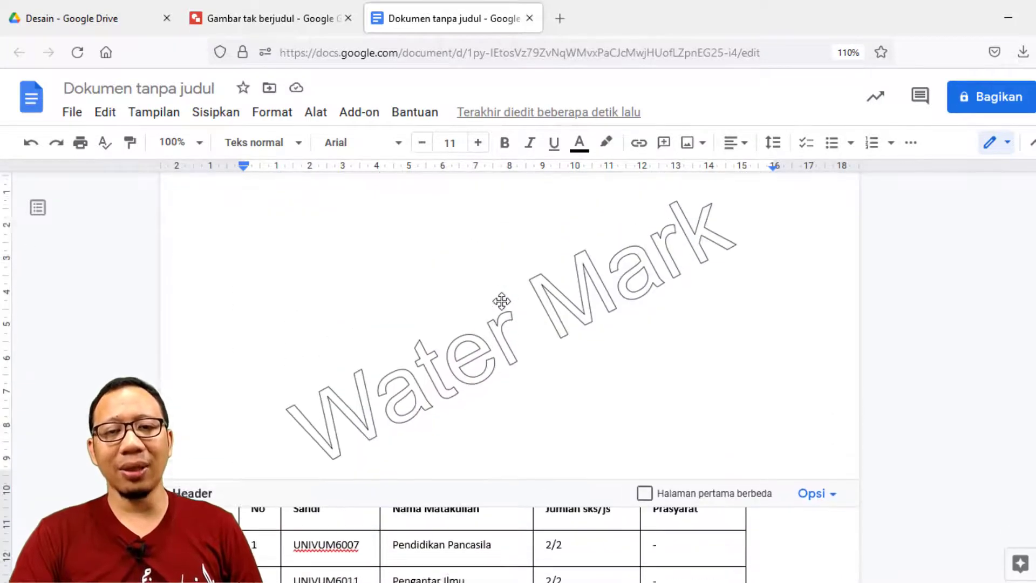
- Set the header image's text wrapping to behind text (Belakang teks) and check its placement on all pages
left_click(554, 337)
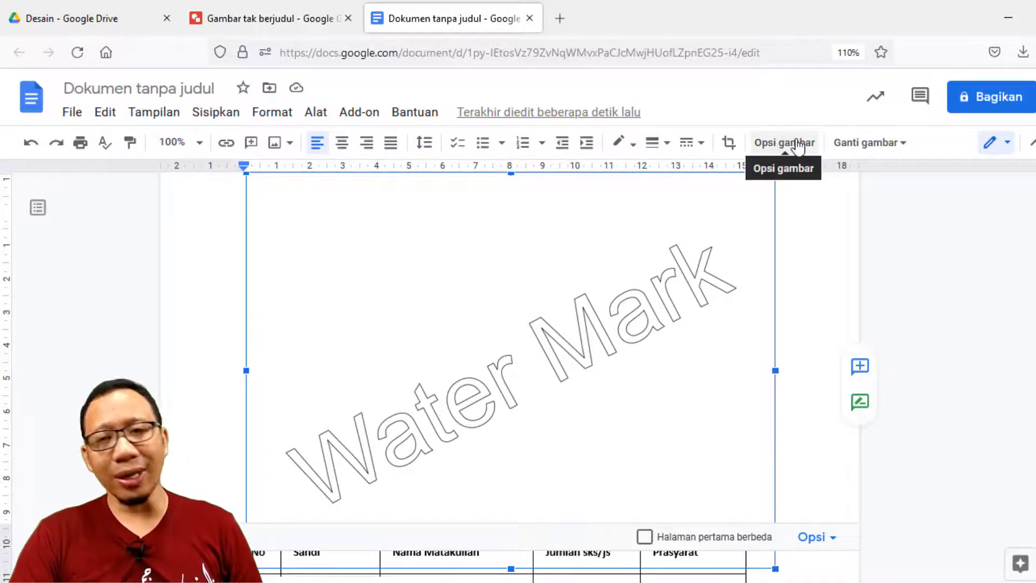
left_click(798, 144)
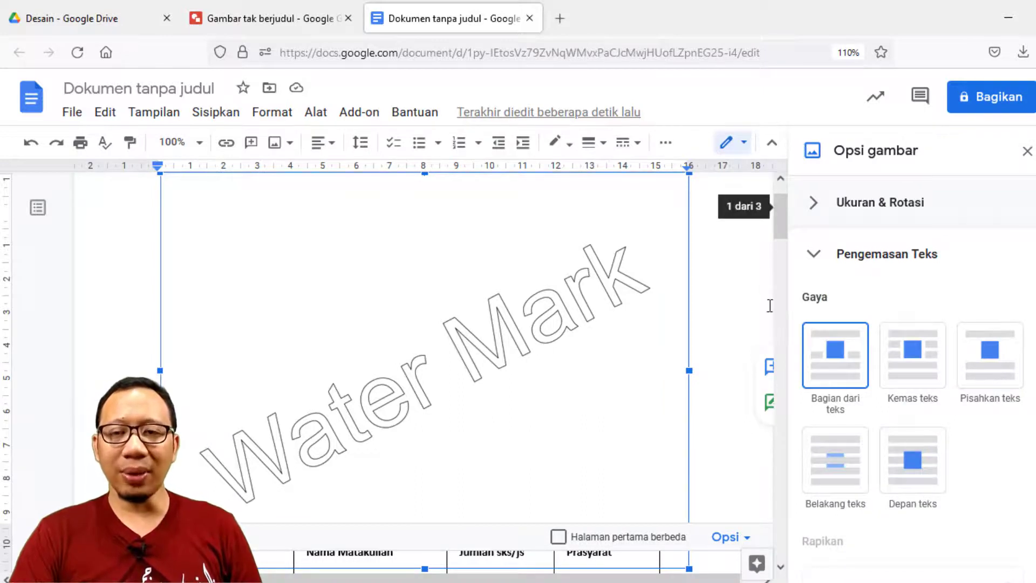
left_click(850, 485)
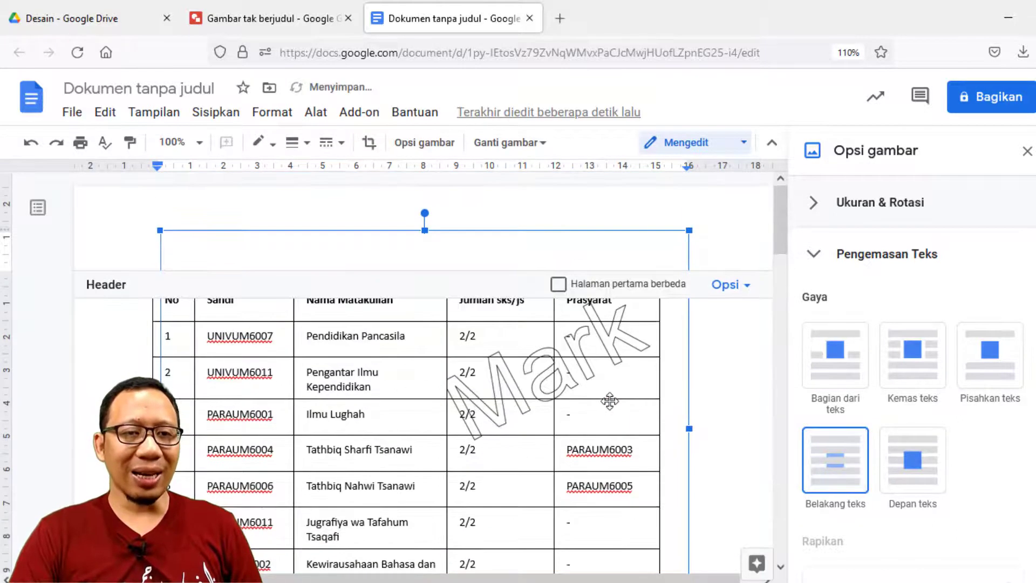
scroll(424, 382, "down", 7)
scroll(424, 386, "down", 6)
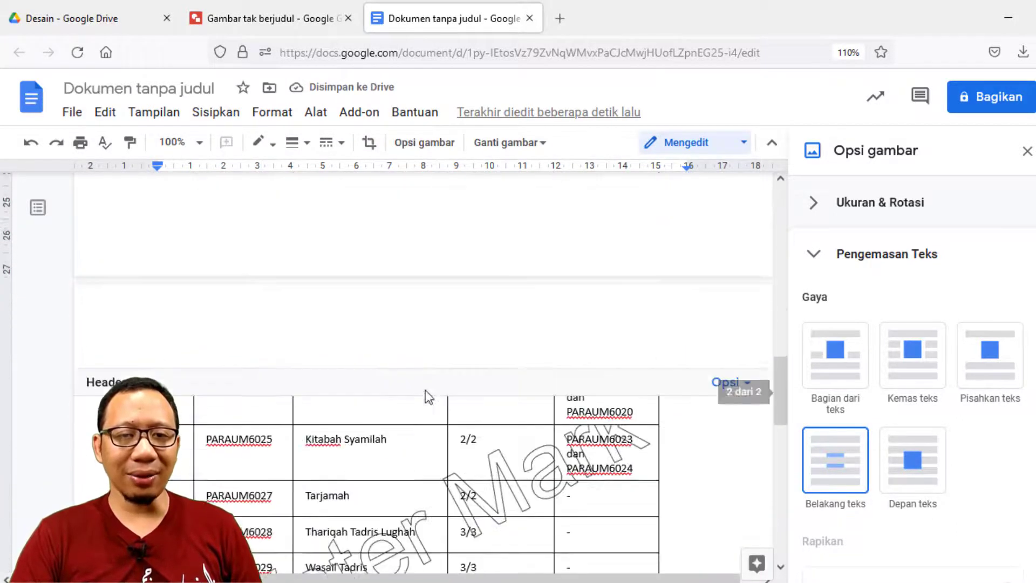
scroll(341, 400, "down", 3)
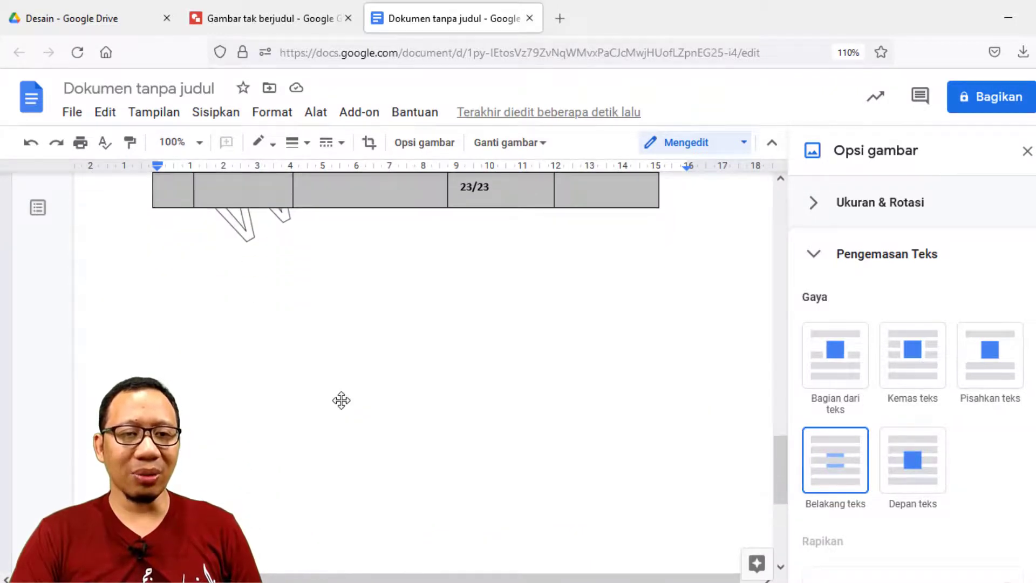
scroll(340, 400, "up", 12)
scroll(360, 395, "up", 6)
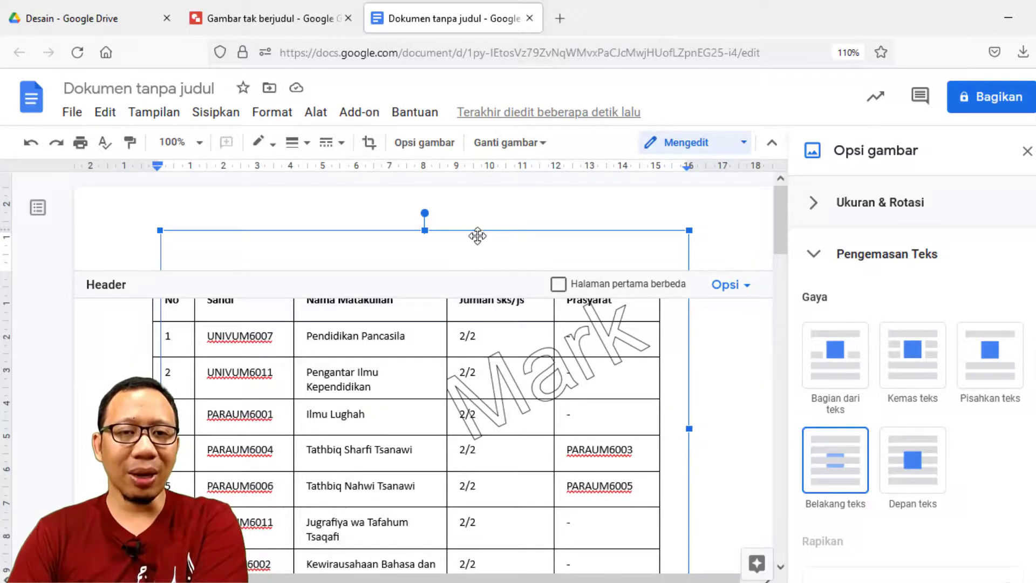
- Move the watermark image about 1 cm down the page and enlarge it from its lower-left corner to about 17 cm wide
left_click_drag(475, 231, 458, 308)
scroll(469, 286, "down", 2)
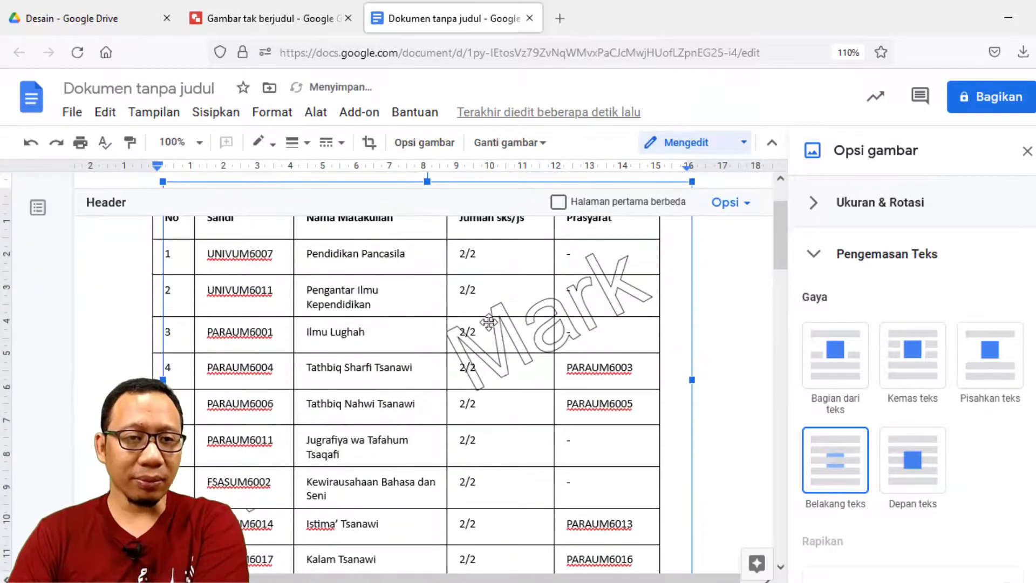
scroll(312, 315, "down", 3)
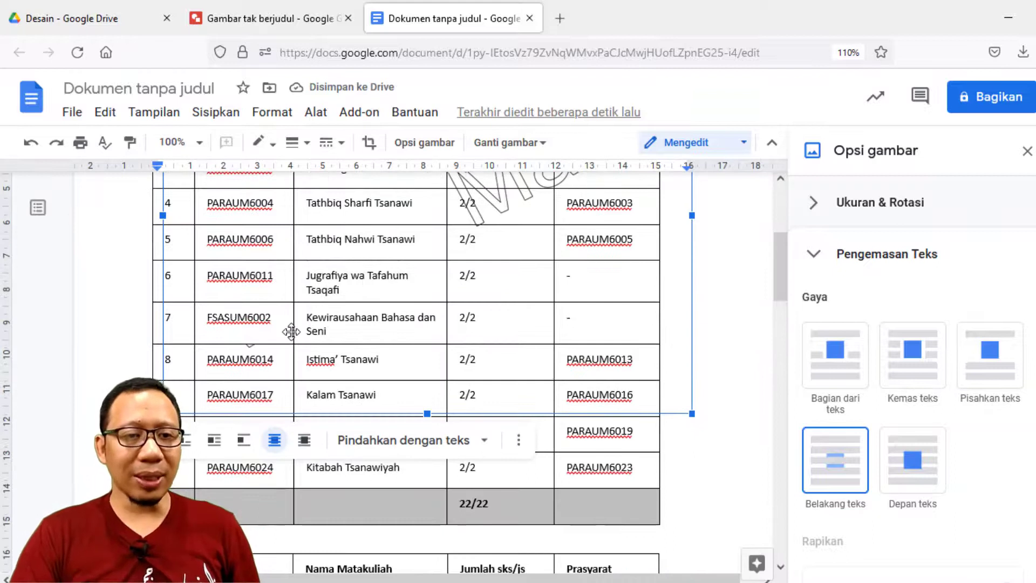
scroll(170, 340, "down", 1)
left_click_drag(161, 331, 128, 357)
scroll(540, 351, "up", 5)
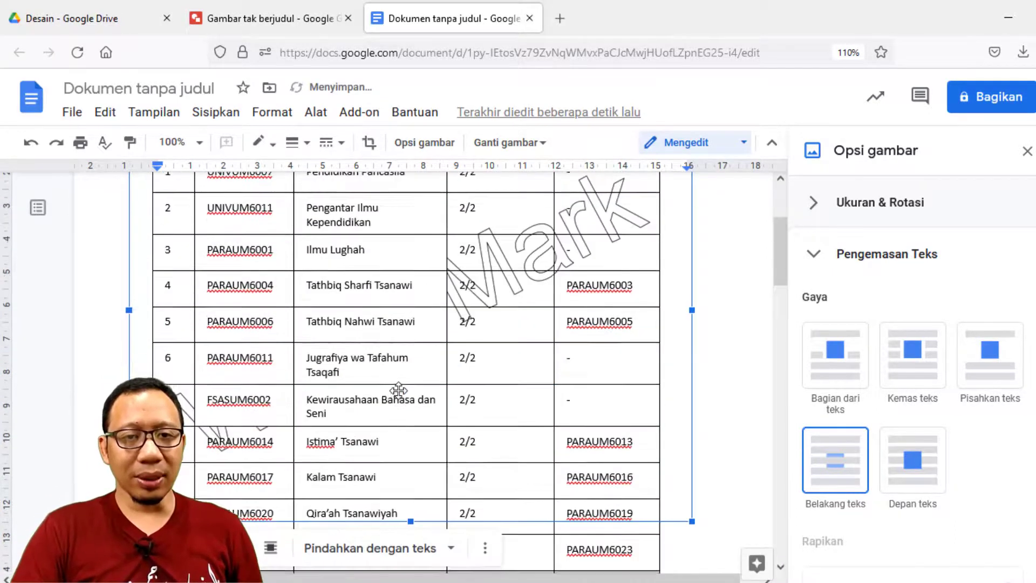
scroll(689, 365, "up", 2)
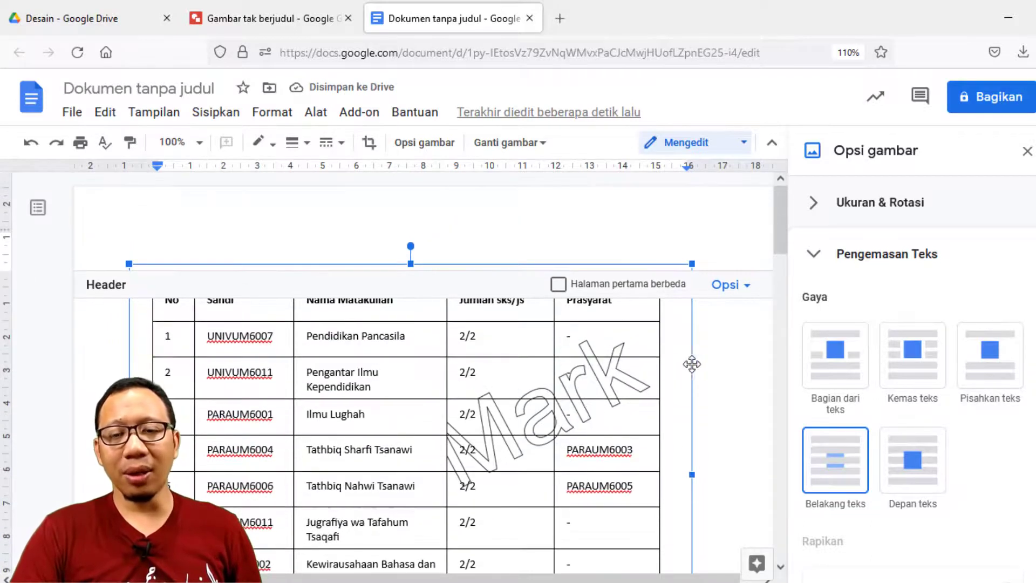
- Leave header editing by returning to the document body, and review the watermark from the last page to the first
scroll(733, 367, "down", 15)
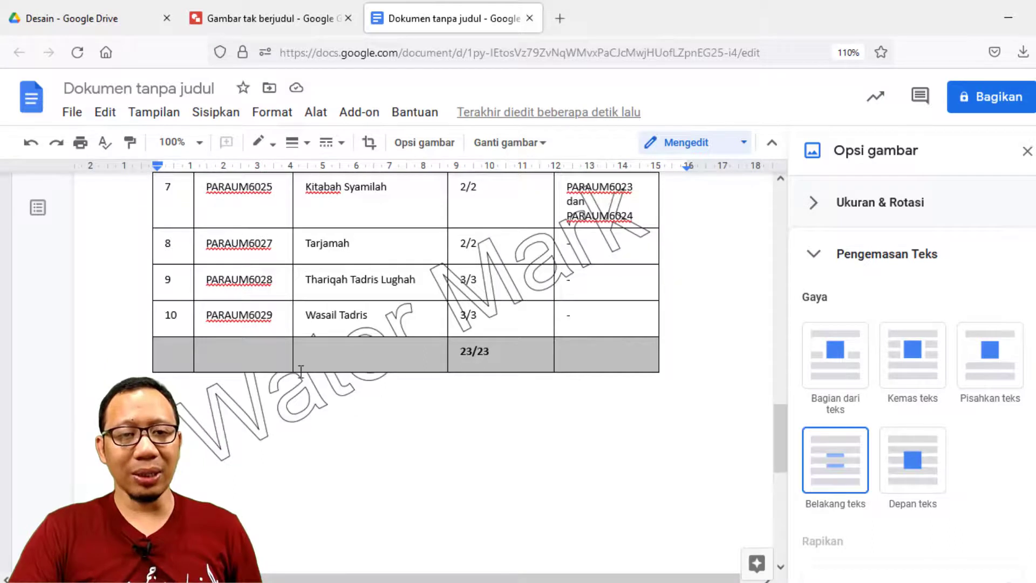
left_click(565, 477)
left_click(713, 386)
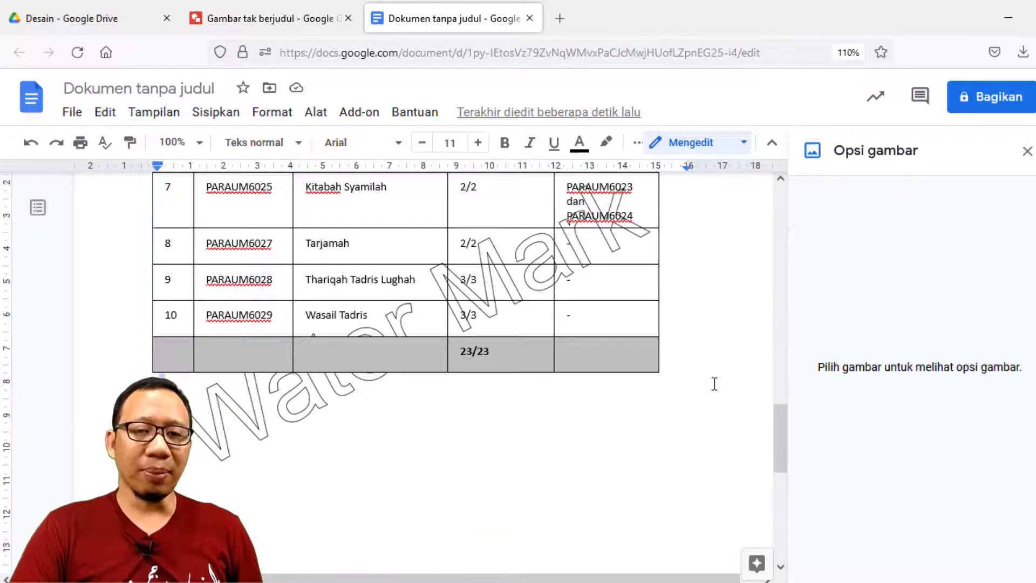
scroll(714, 384, "up", 10)
scroll(715, 383, "up", 10)
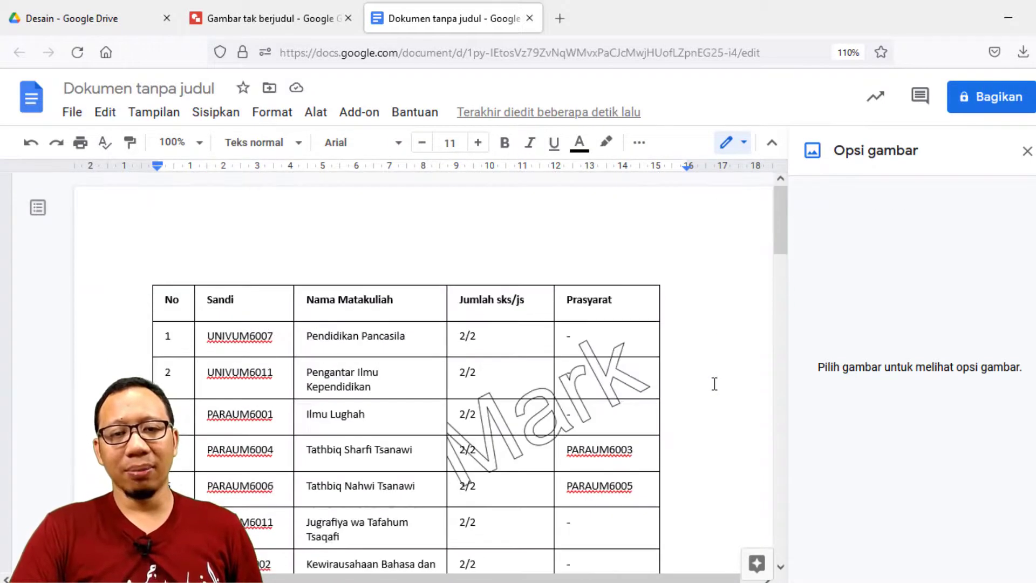
- Try to select the watermark image behind the table on the first page
scroll(248, 374, "down", 3)
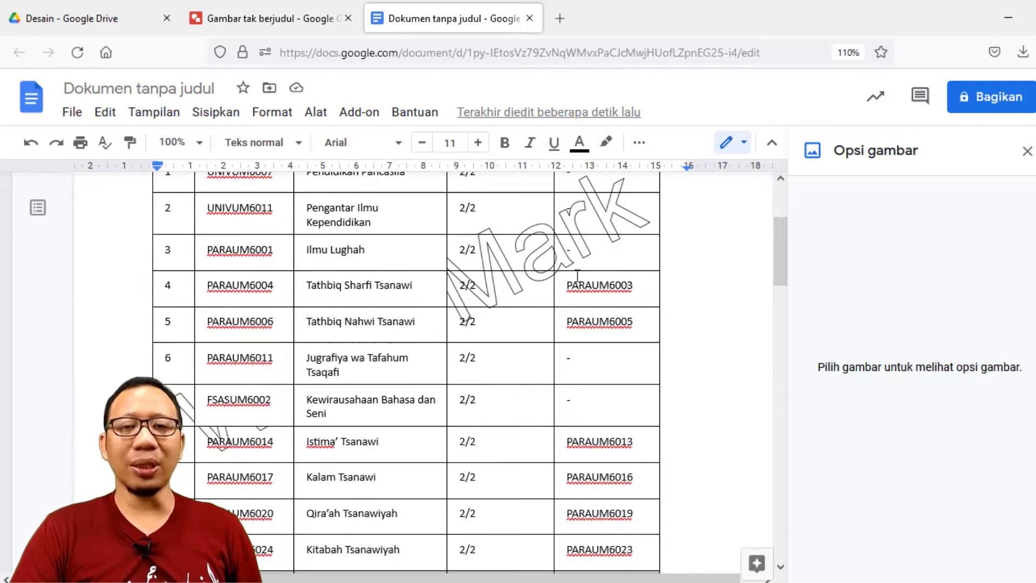
left_click(606, 220)
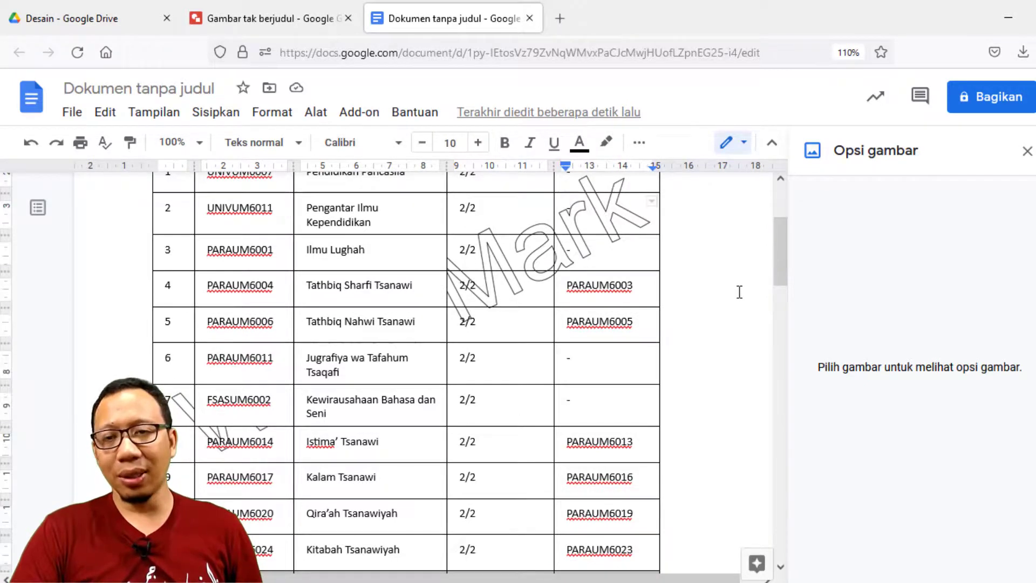
scroll(739, 292, "down", 5)
scroll(718, 339, "up", 10)
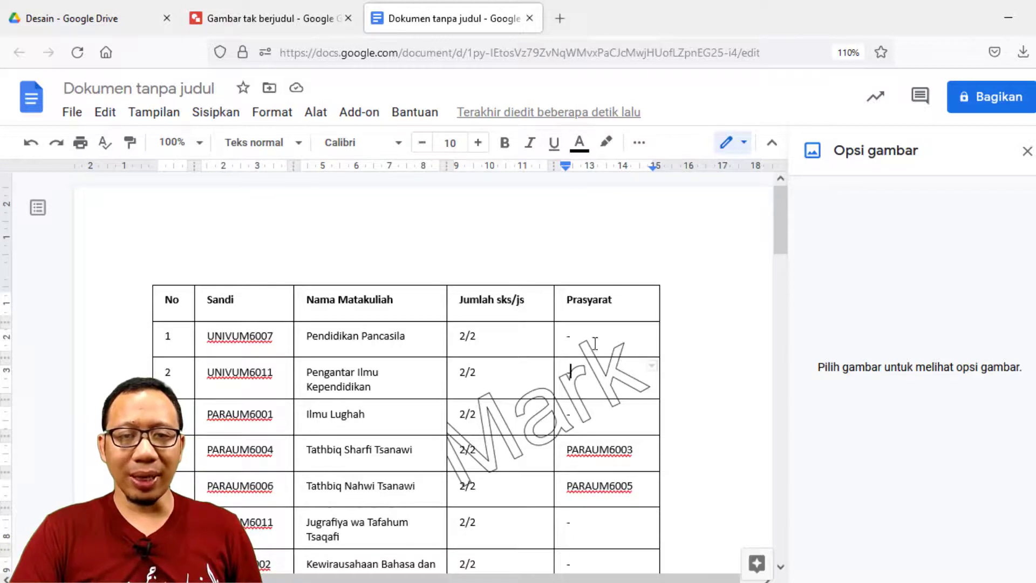
- Insert blank lines above the first page's table to move it down, clear of most of the watermark
left_click(155, 262)
key("Return")
key("Return")
key("Return")
key("Return")
key("Return")
key("Return")
key("Return")
key("Return")
key("Return")
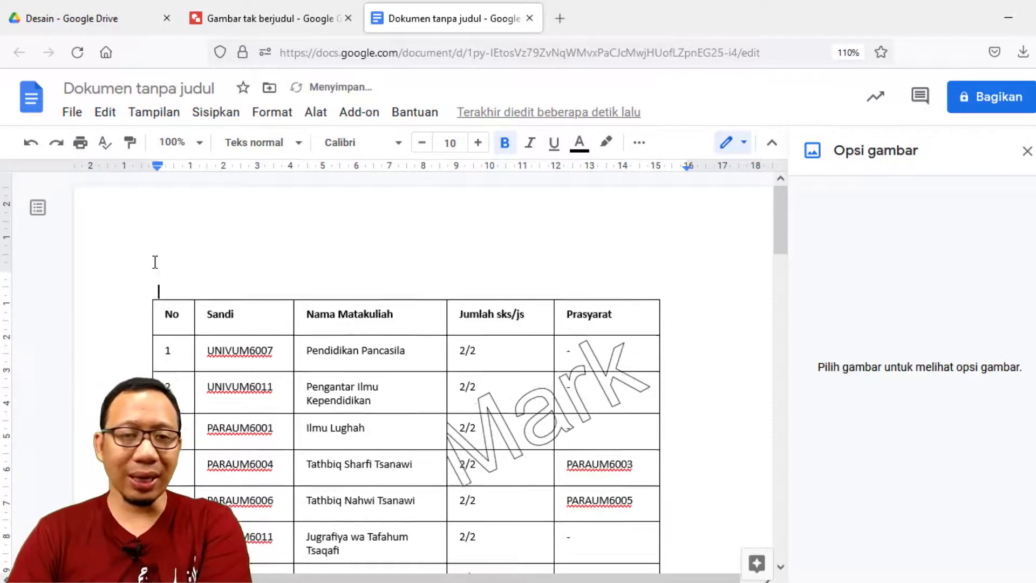
key("Return")
key("Return")
key("Return")
key("Return")
key("Return")
key("Return")
key("Return")
key("Return")
key("Return")
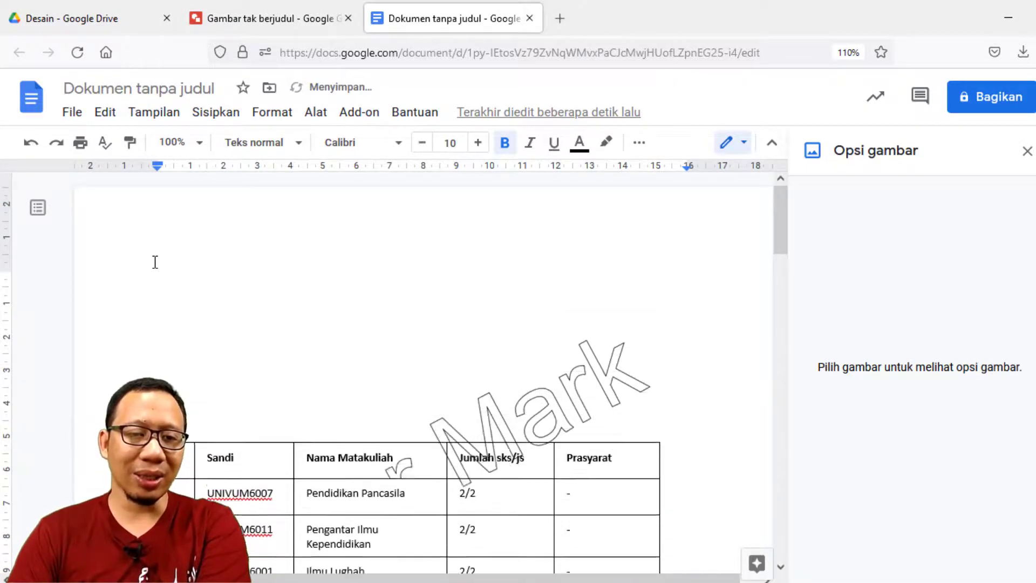
key("Return")
key("Return")
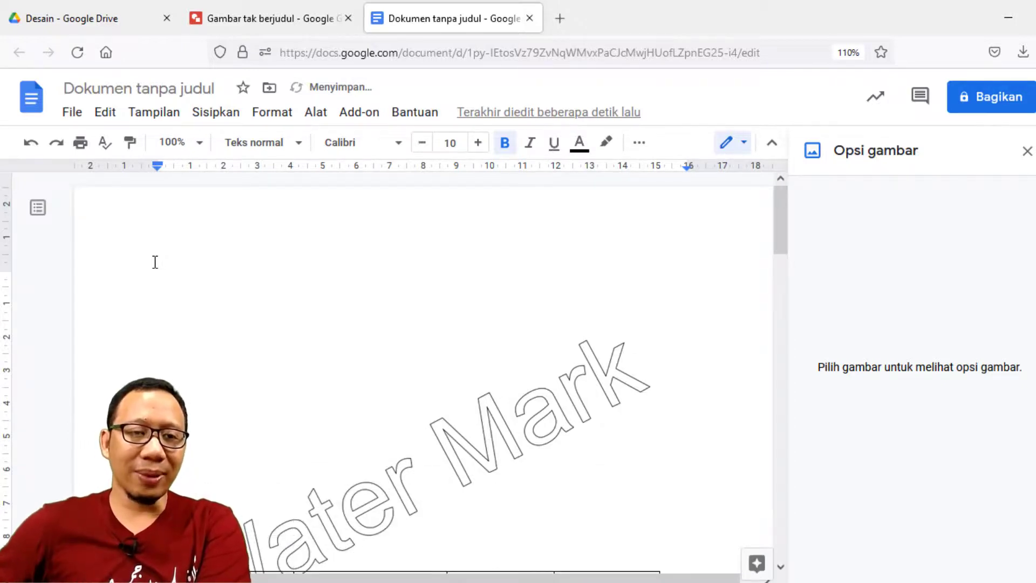
- Set the header watermark image's text wrapping to in front of text (Depan teks) and return to the document body
left_click(493, 442)
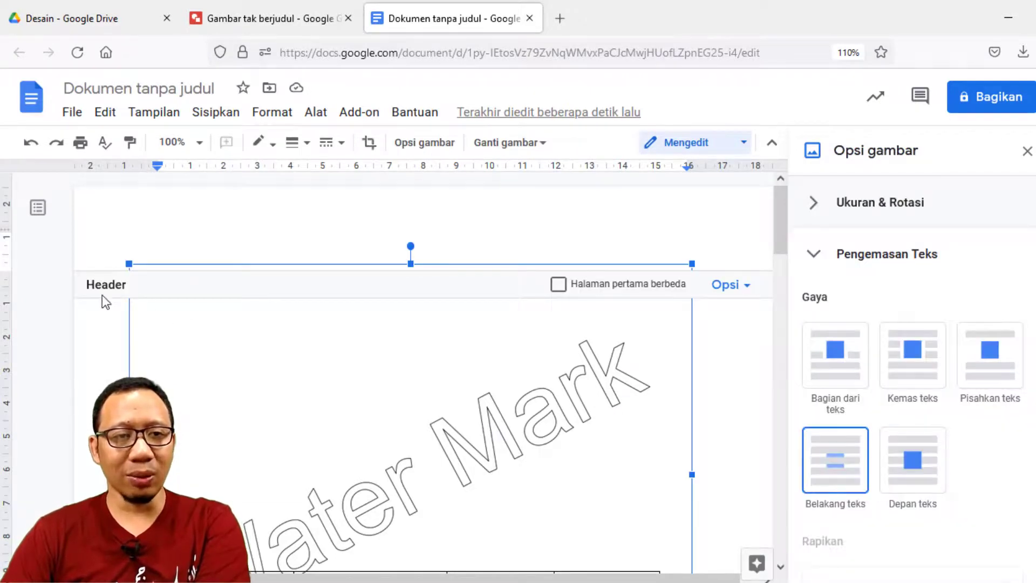
left_click(926, 483)
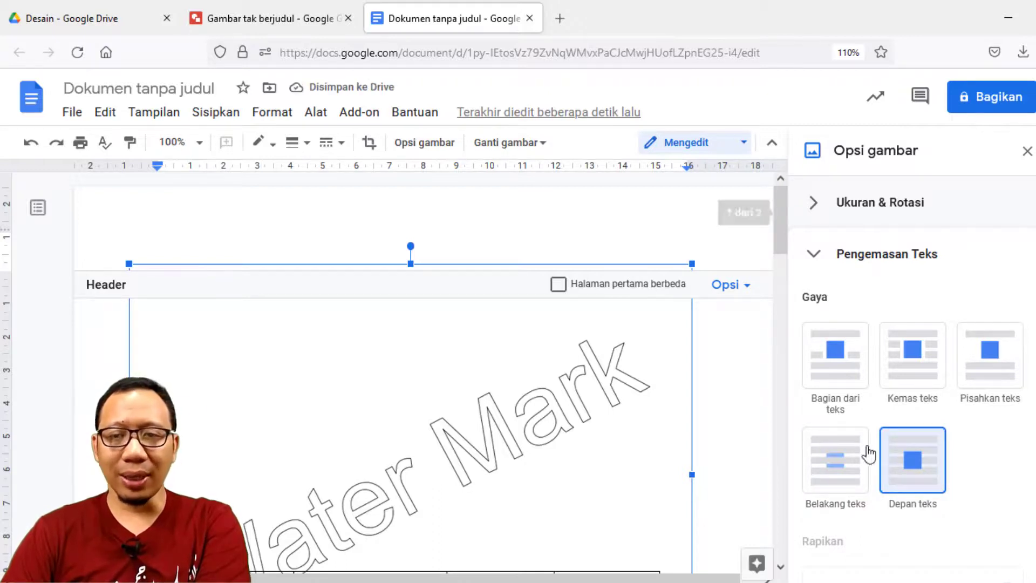
left_click(699, 238)
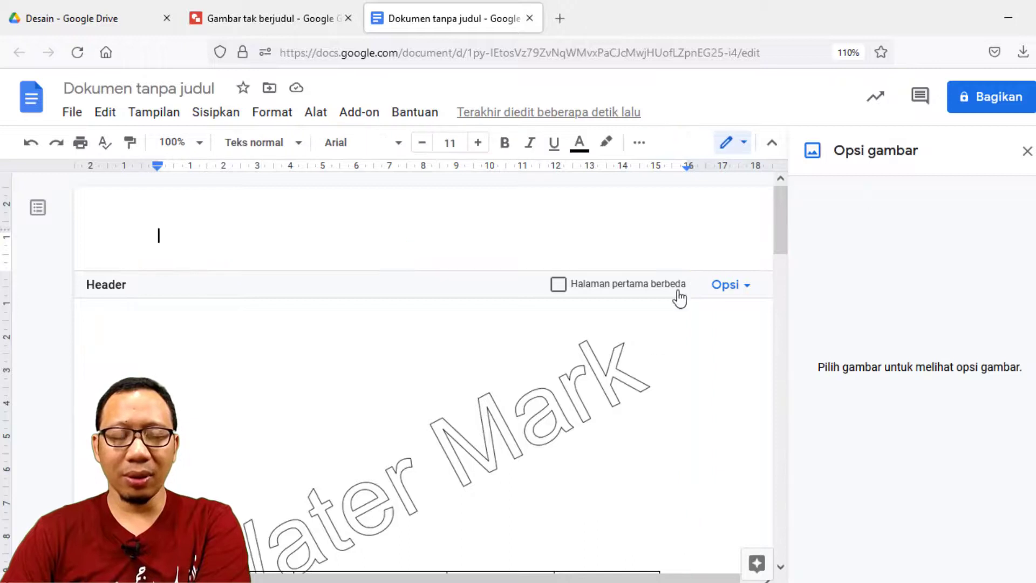
scroll(620, 345, "down", 5)
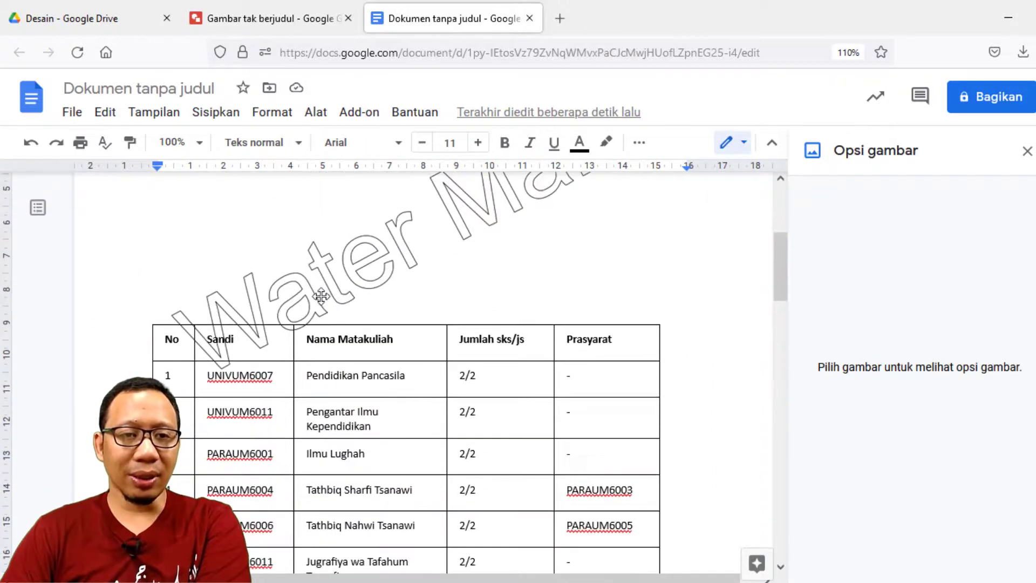
left_click(363, 281)
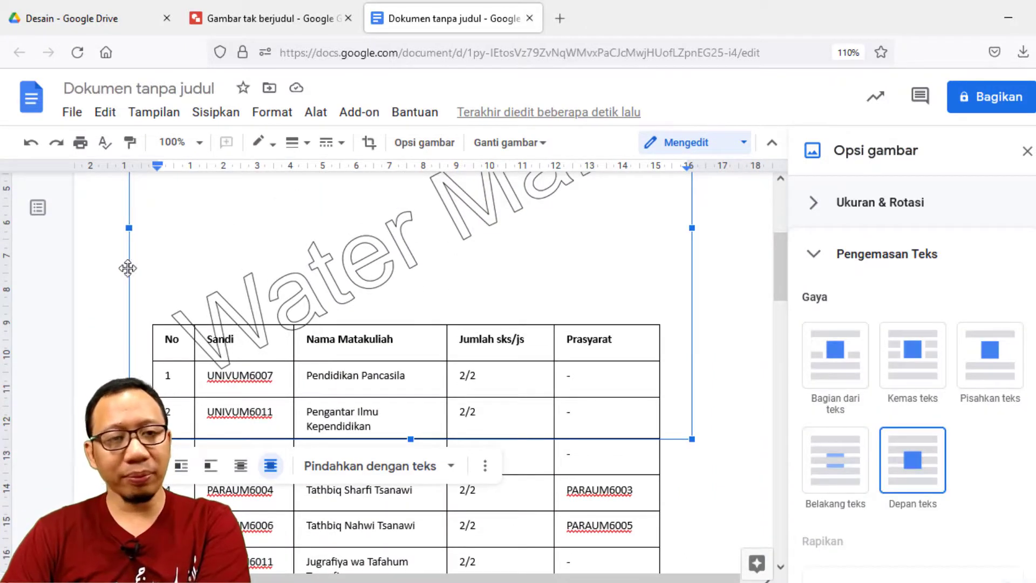
left_click(98, 273)
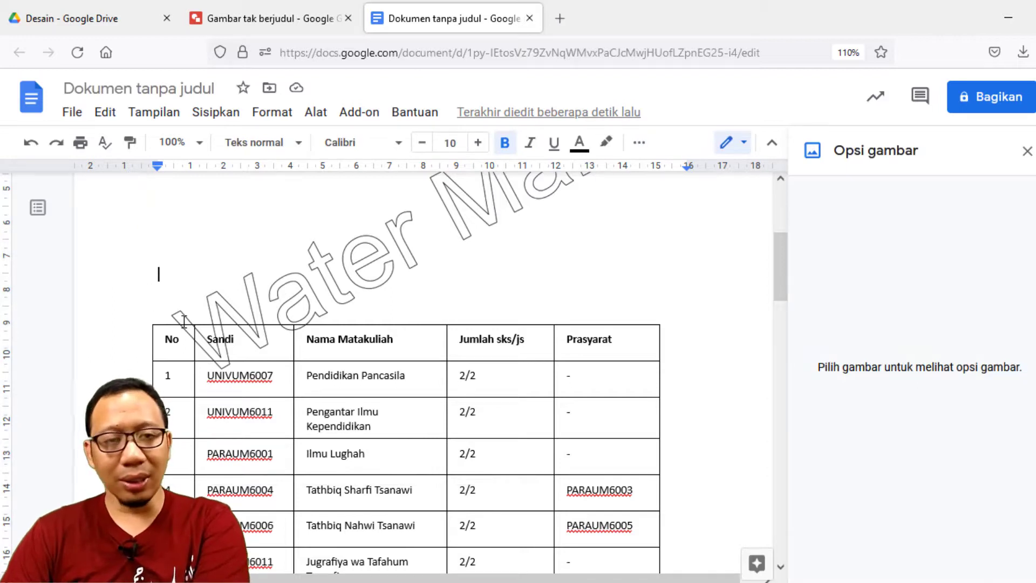
- Delete the blank lines above the table to bring it back up the first page, and check the watermark through page 2
scroll(204, 322, "down", 3)
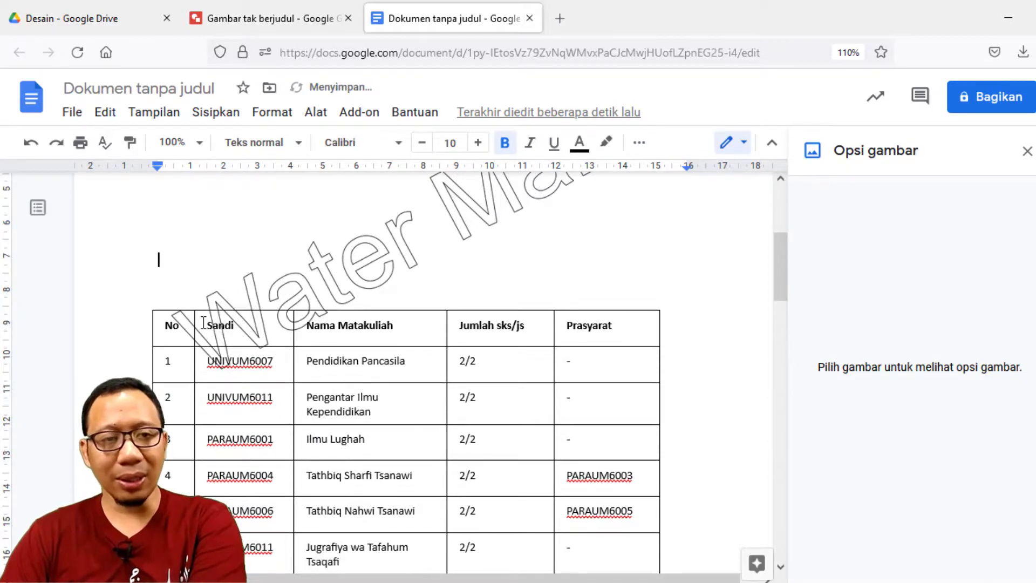
scroll(247, 344, "up", 3)
key("BackSpace")
key("BackSpace")
key("BackSpace")
key("BackSpace")
key("BackSpace")
key("BackSpace")
key("BackSpace")
key("BackSpace")
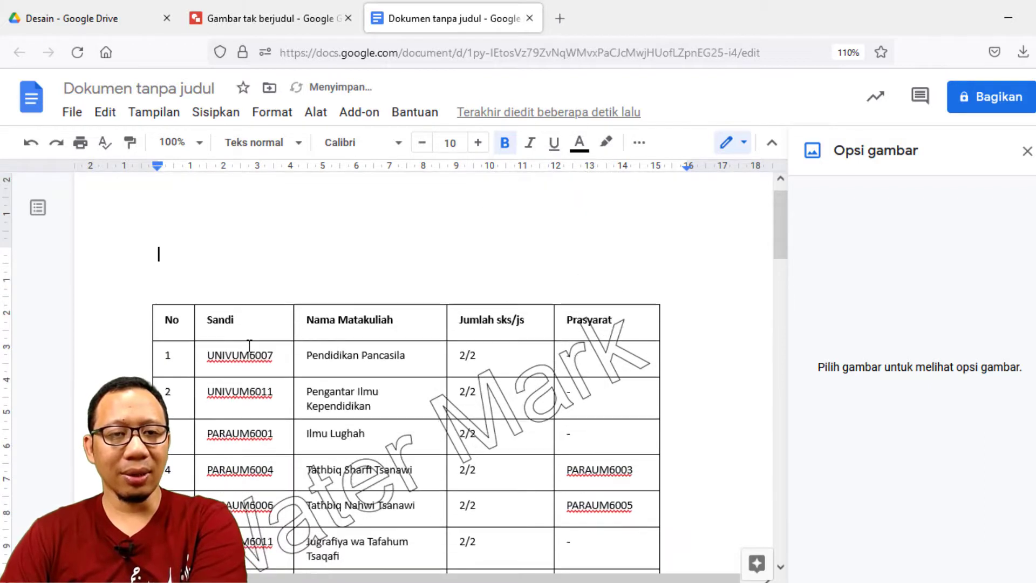
scroll(249, 346, "down", 15)
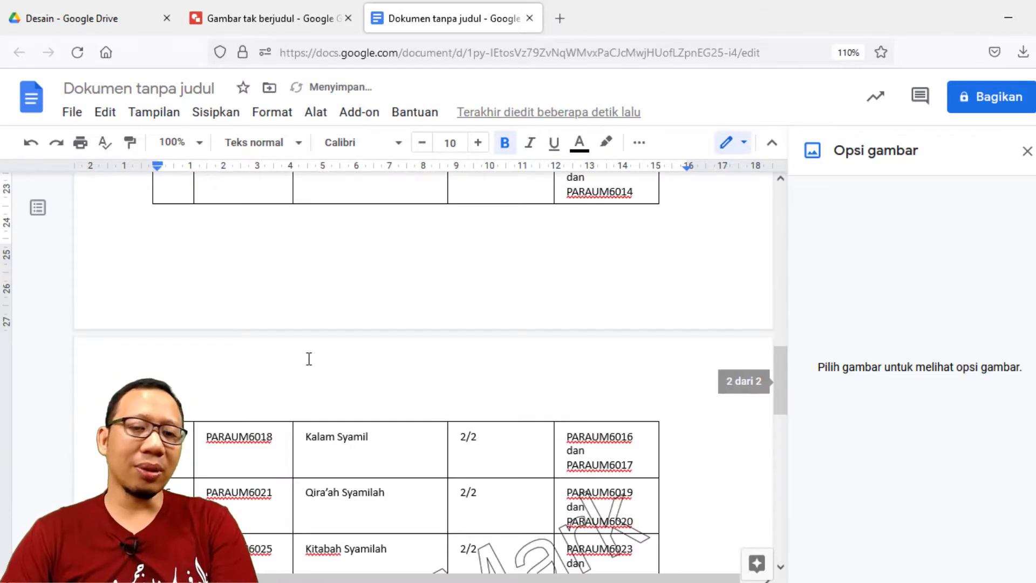